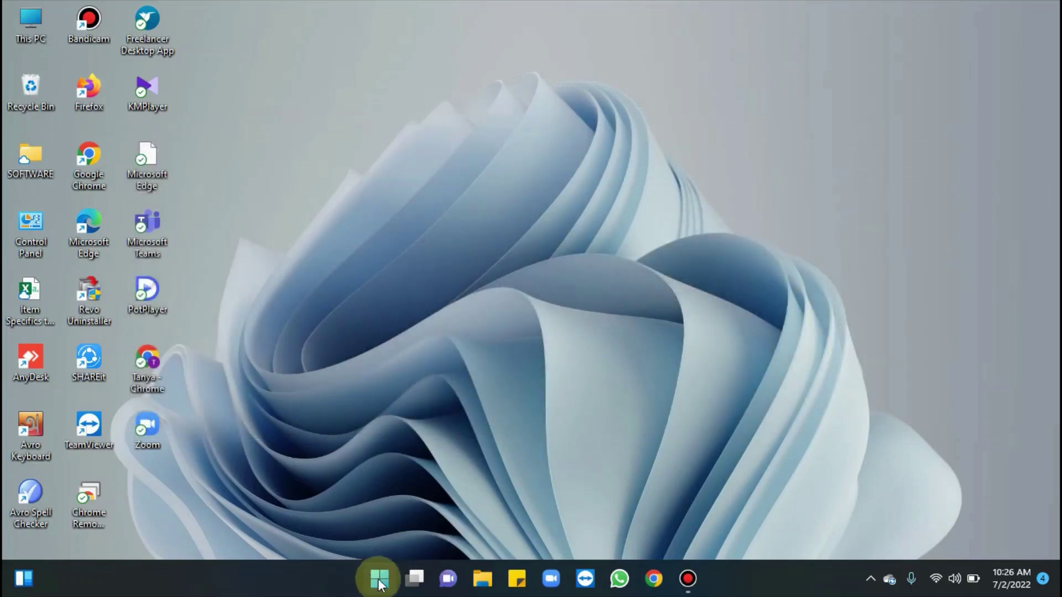
# - Launch Regedit from Start and expand HKEY_LOCAL_MACHINE > SOFTWARE > Policies > Microsoft
pyautogui.click(379, 584)
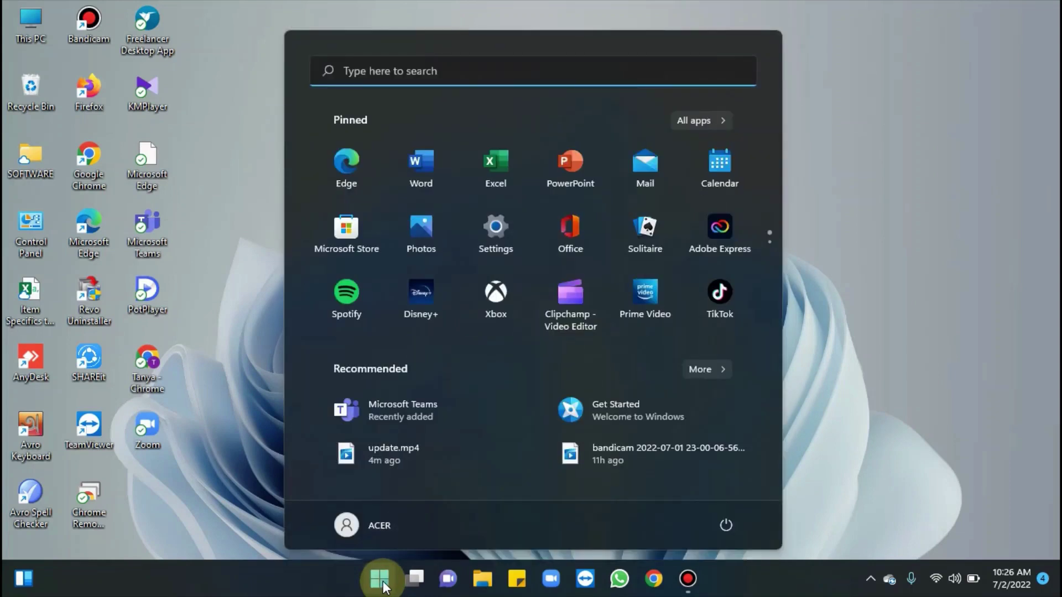
pyautogui.write('Regedi')
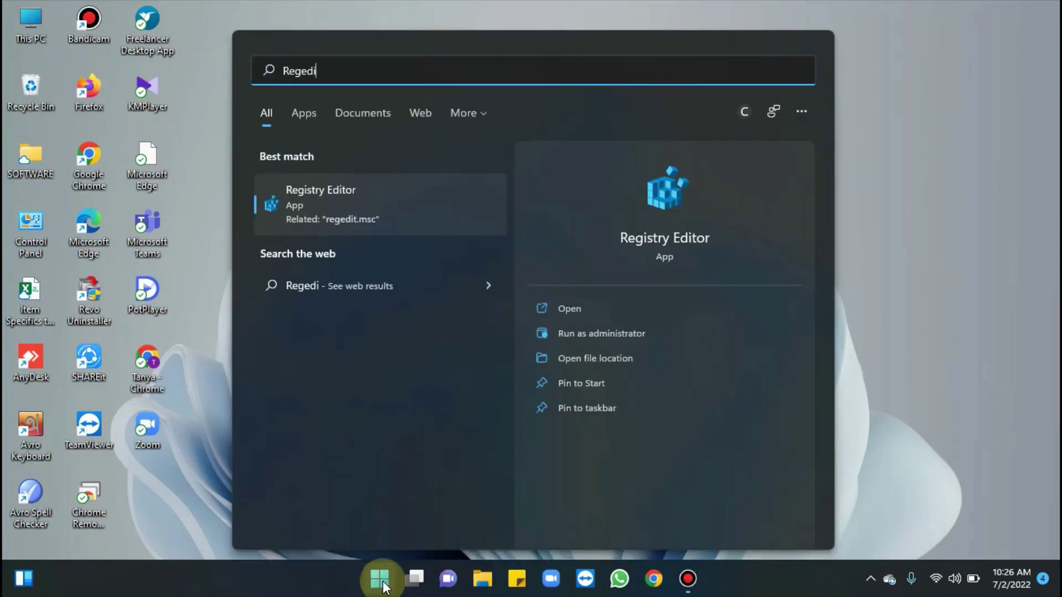
pyautogui.write('t')
pyautogui.press('Return')
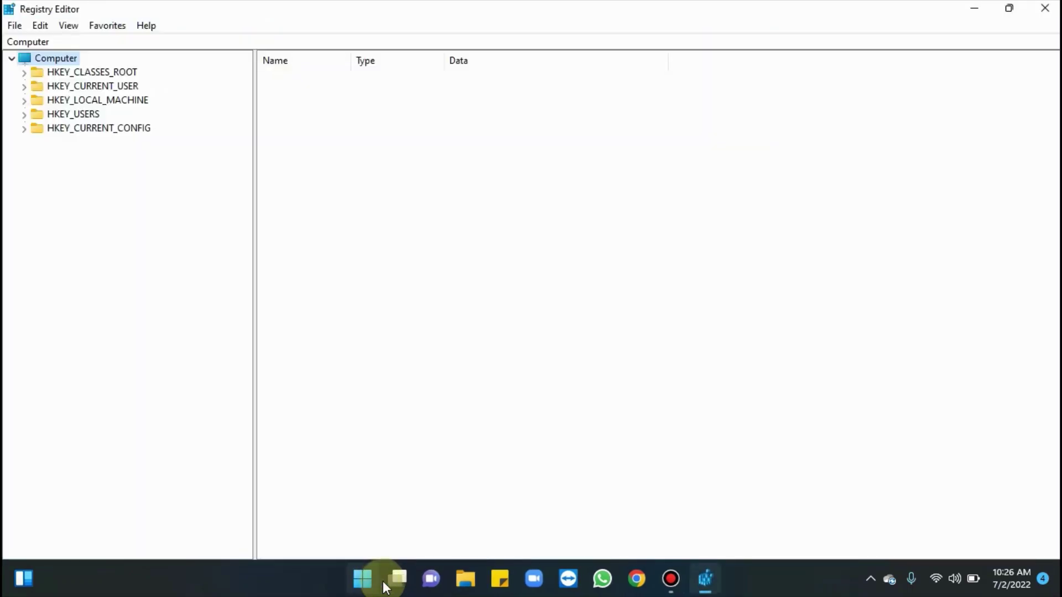
pyautogui.doubleClick(95, 102)
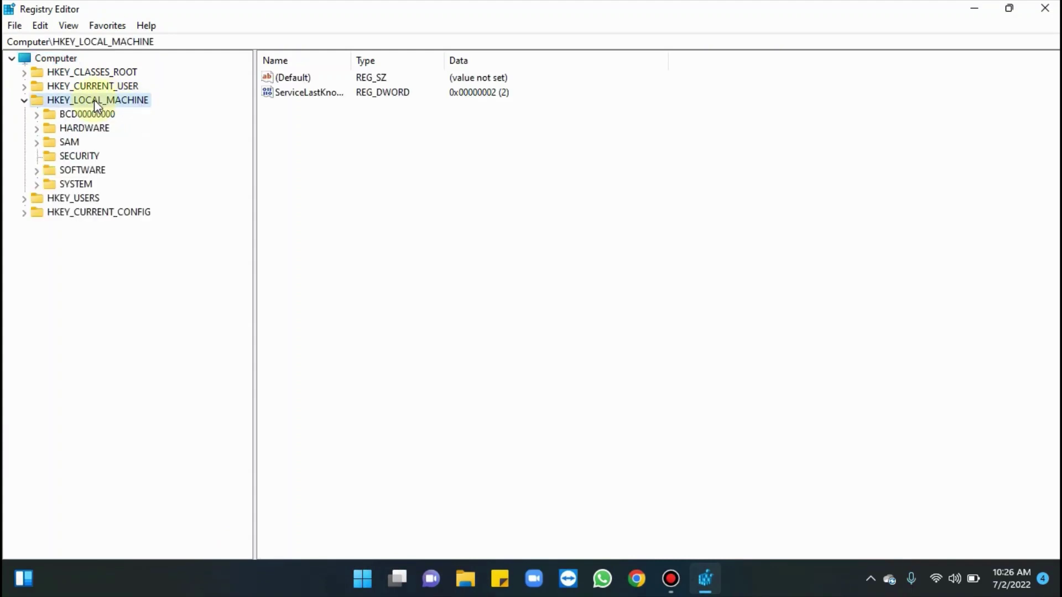
pyautogui.doubleClick(92, 170)
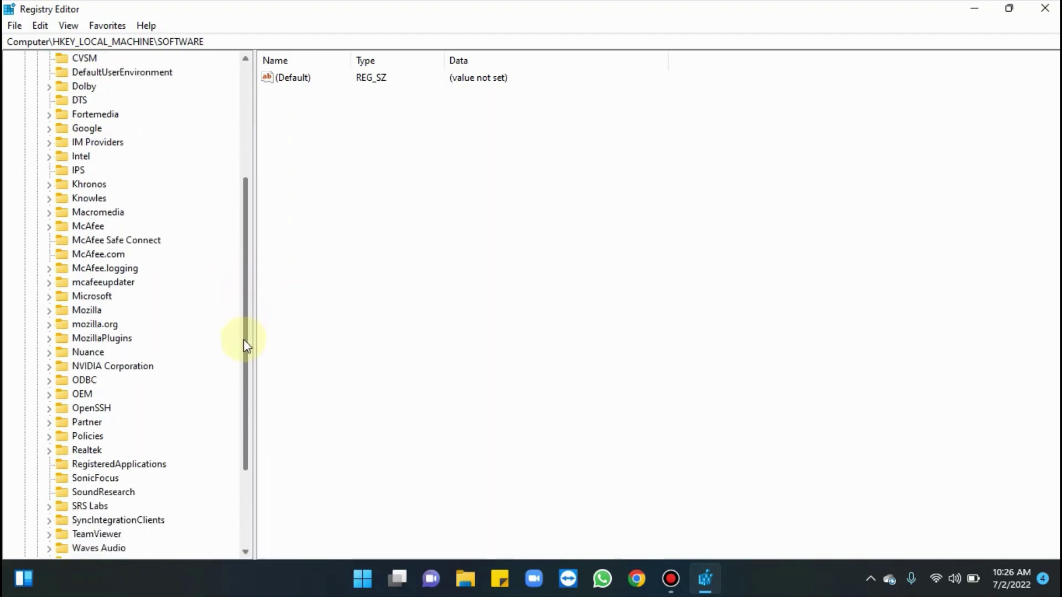
pyautogui.moveTo(245, 296); pyautogui.dragTo(243, 356)
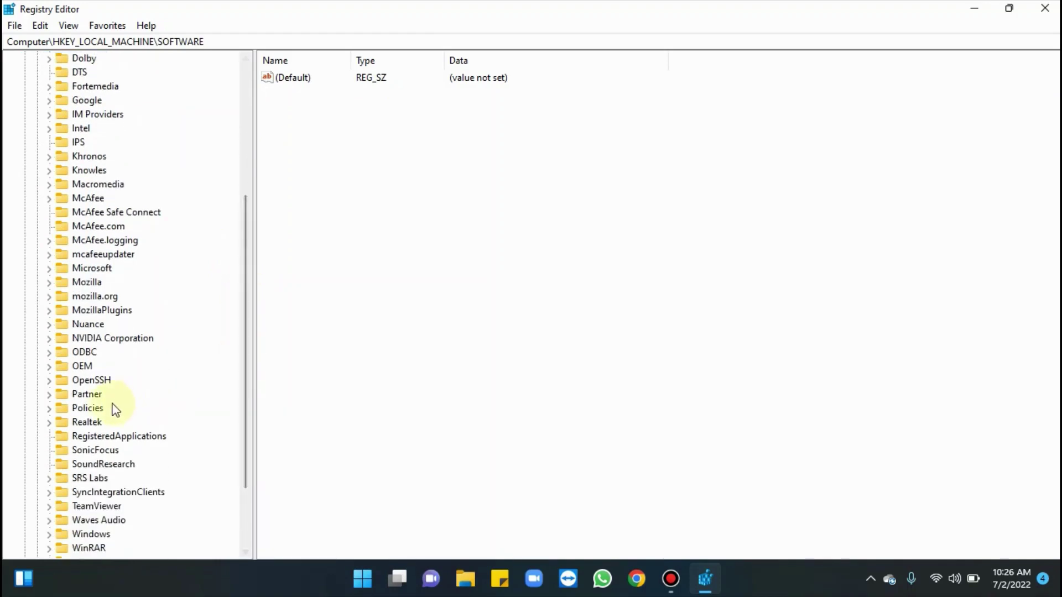
pyautogui.doubleClick(99, 413)
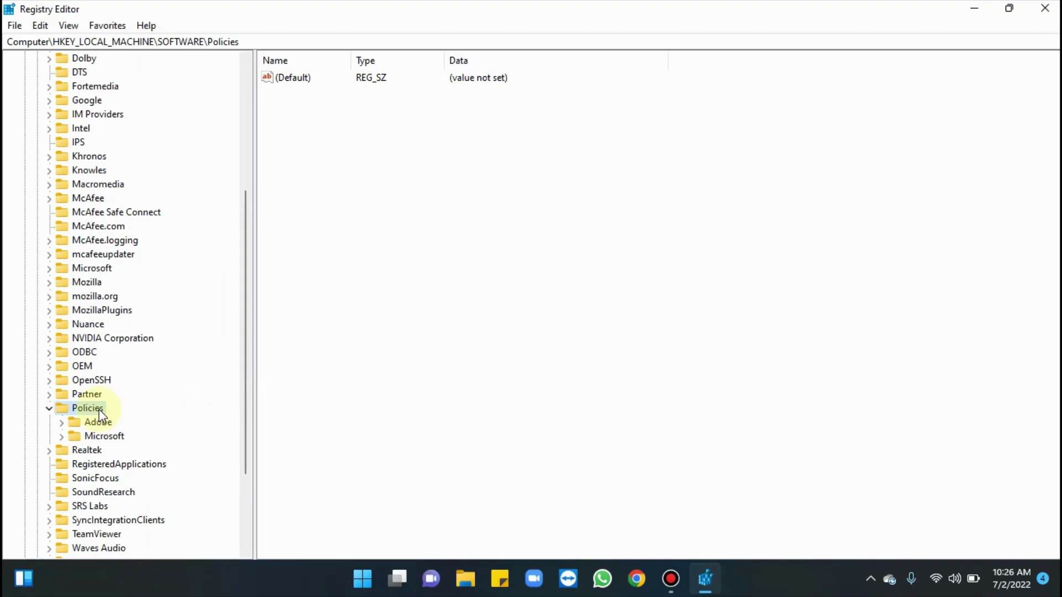
pyautogui.doubleClick(102, 438)
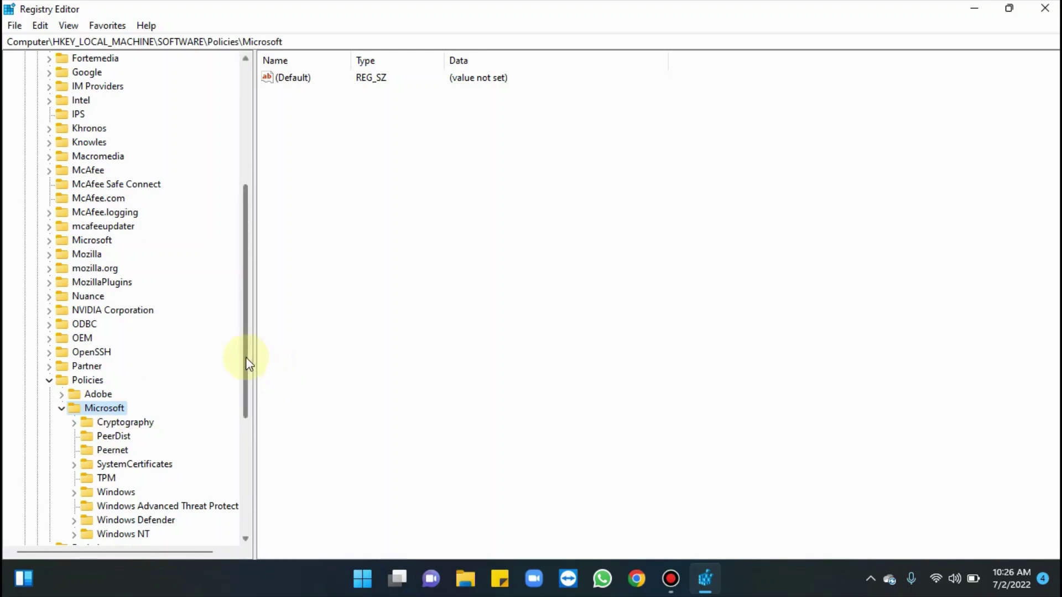
pyautogui.moveTo(245, 361); pyautogui.dragTo(239, 408)
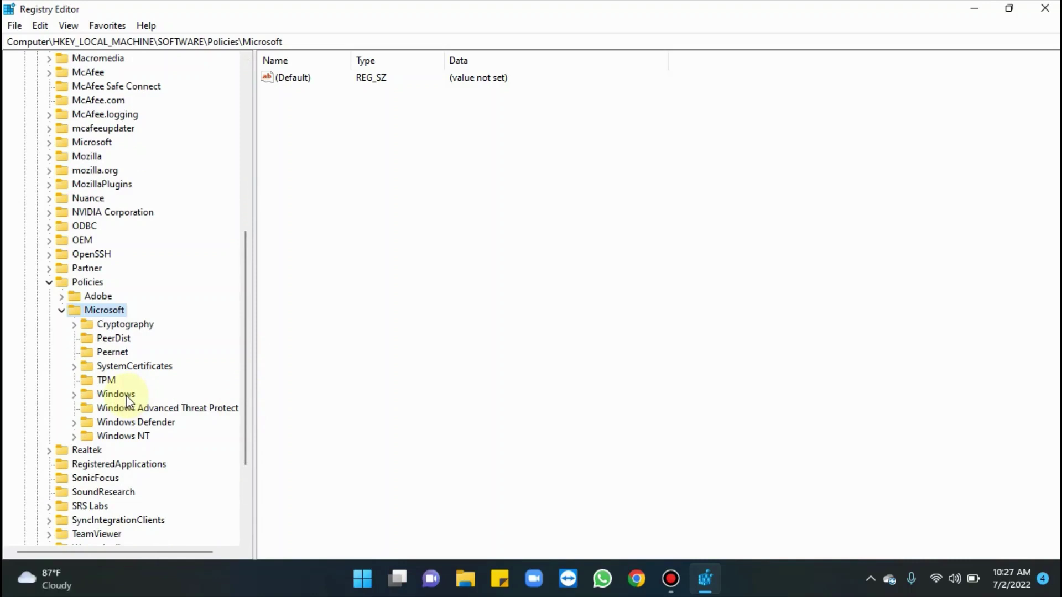
# - Add a WindowsUpdate key under Windows, then start a new subkey named AU inside it
pyautogui.rightClick(127, 396)
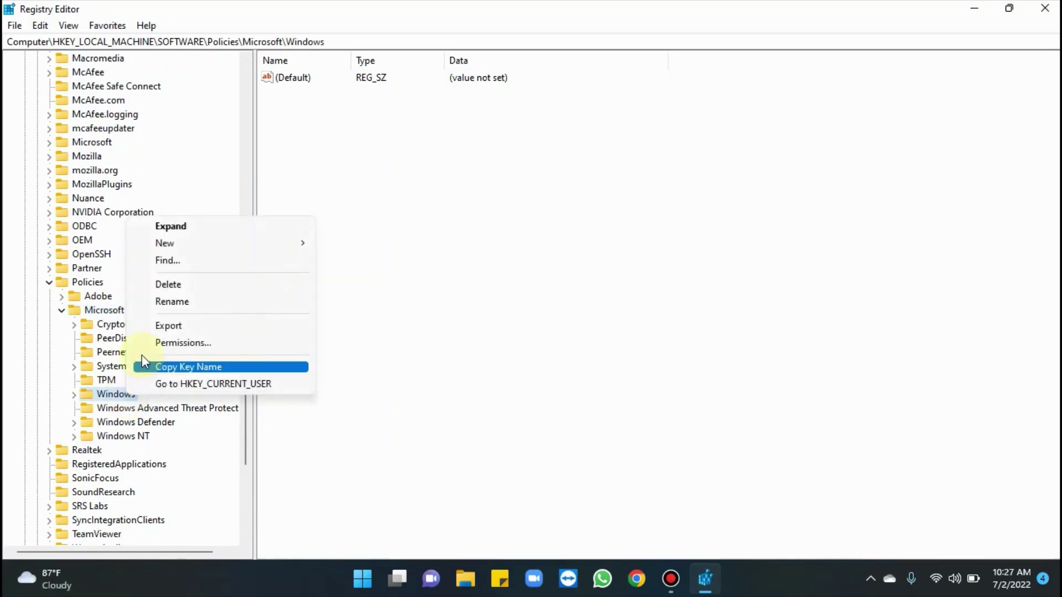
pyautogui.moveTo(221, 243)
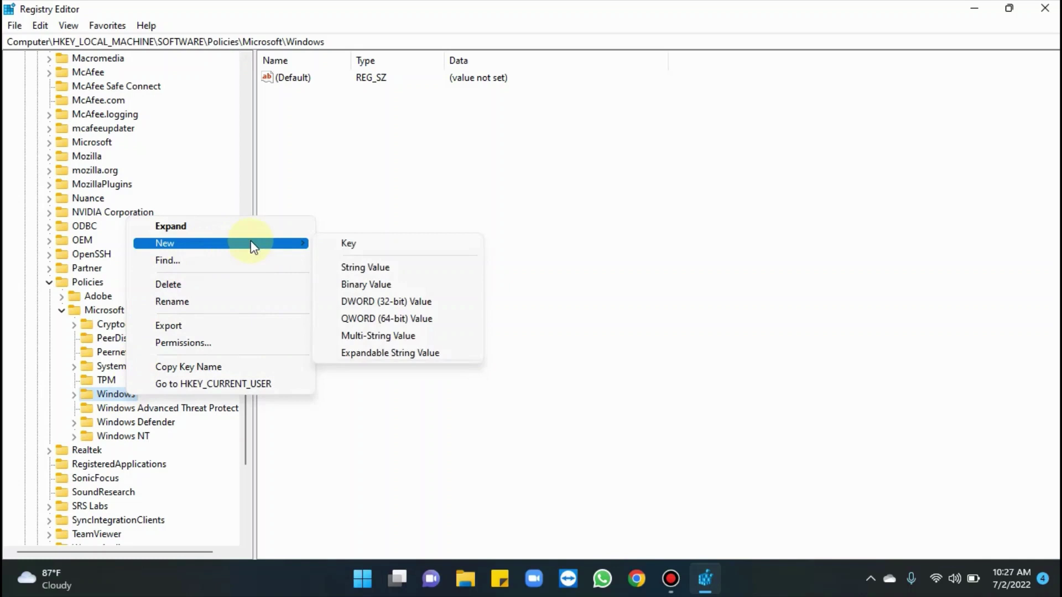
pyautogui.click(339, 252)
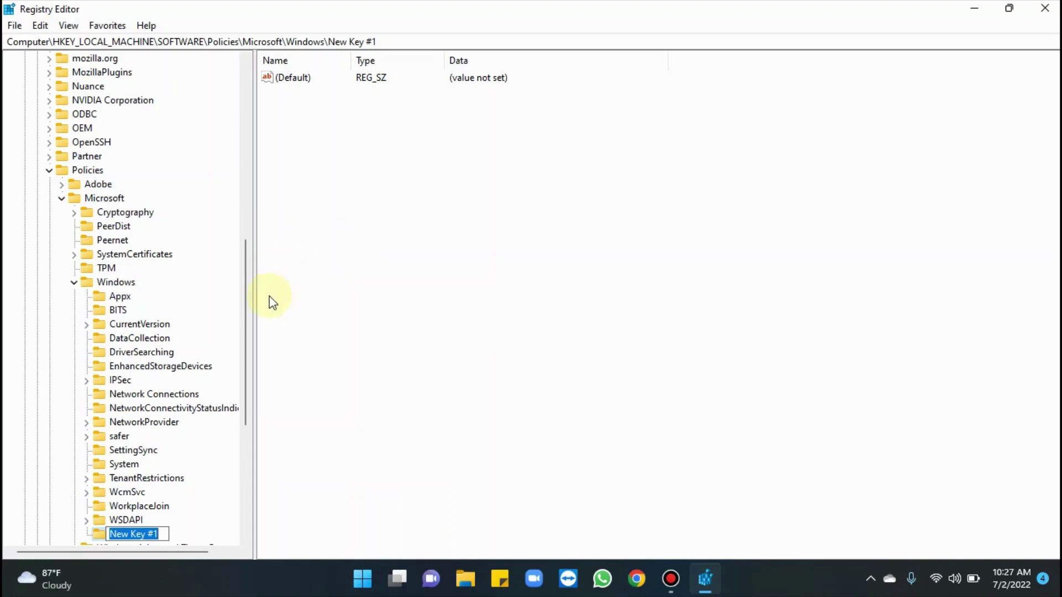
pyautogui.write('Win')
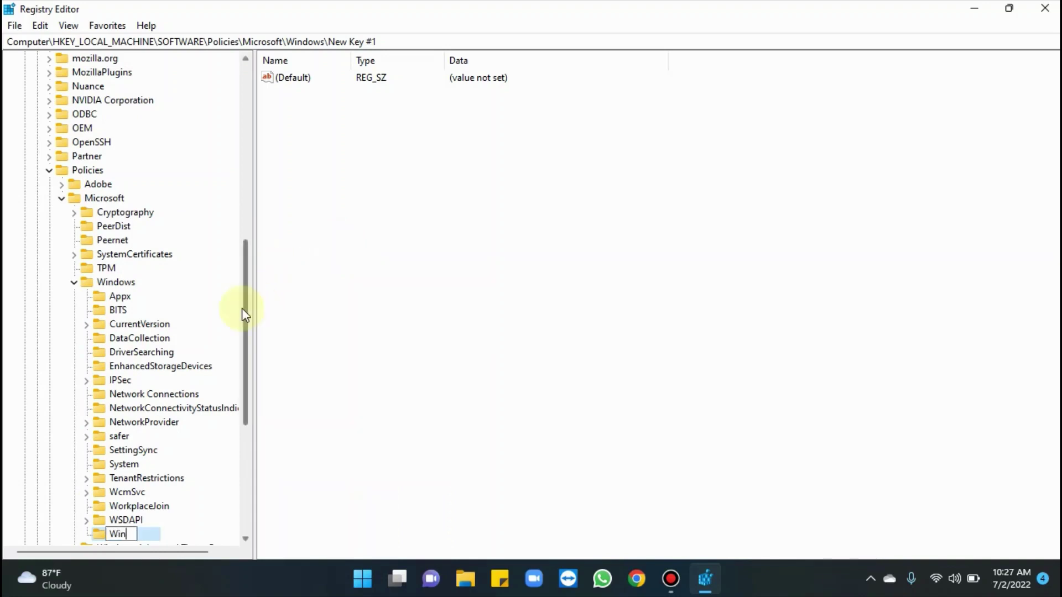
pyautogui.write('dowsUpd')
pyautogui.write('ate')
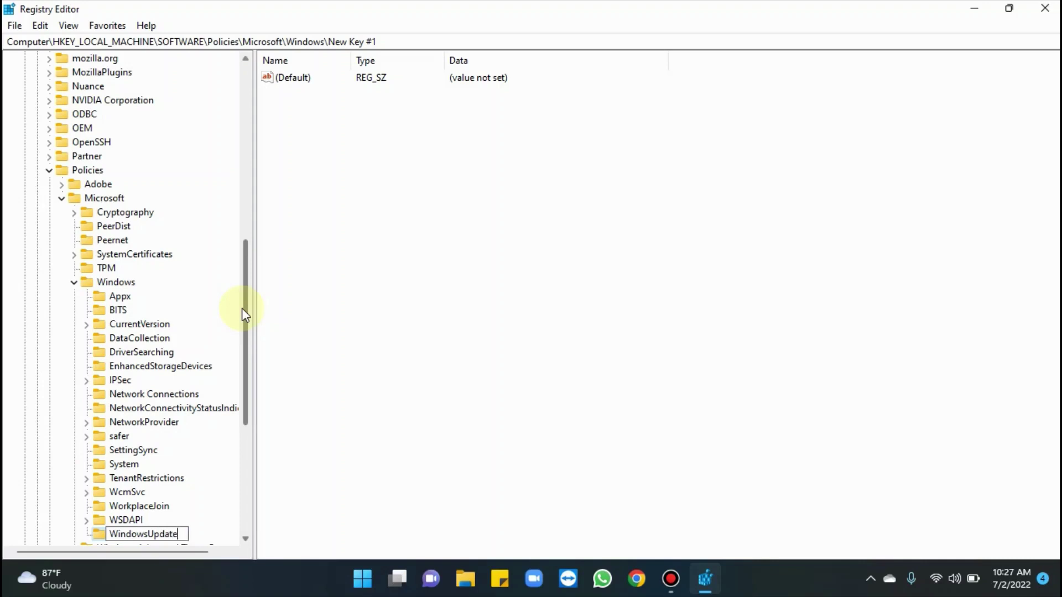
pyautogui.press('Return')
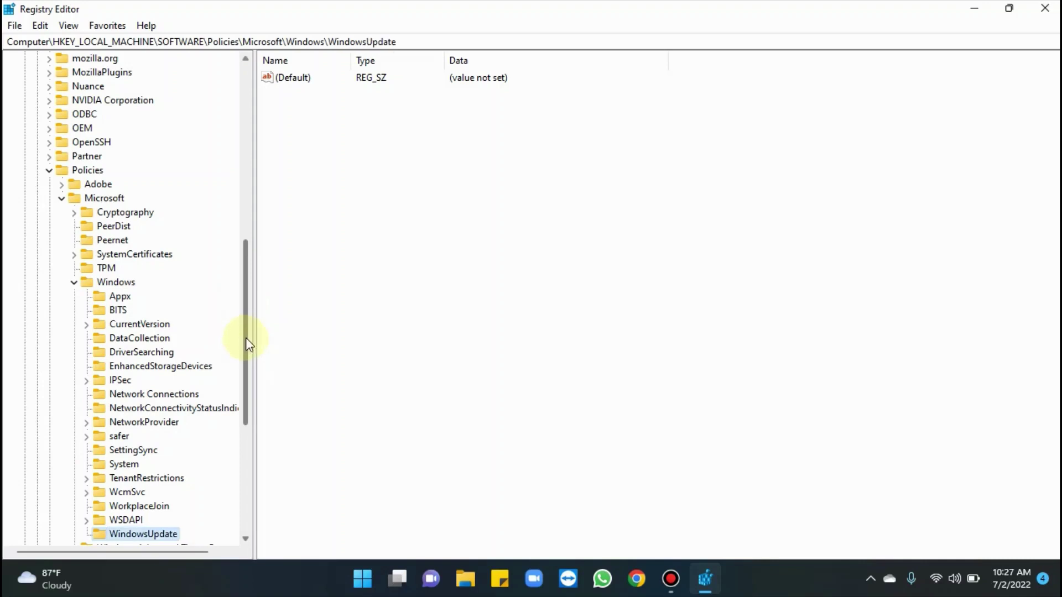
pyautogui.scroll(-1, 245, 338)
pyautogui.moveTo(246, 357); pyautogui.dragTo(246, 385)
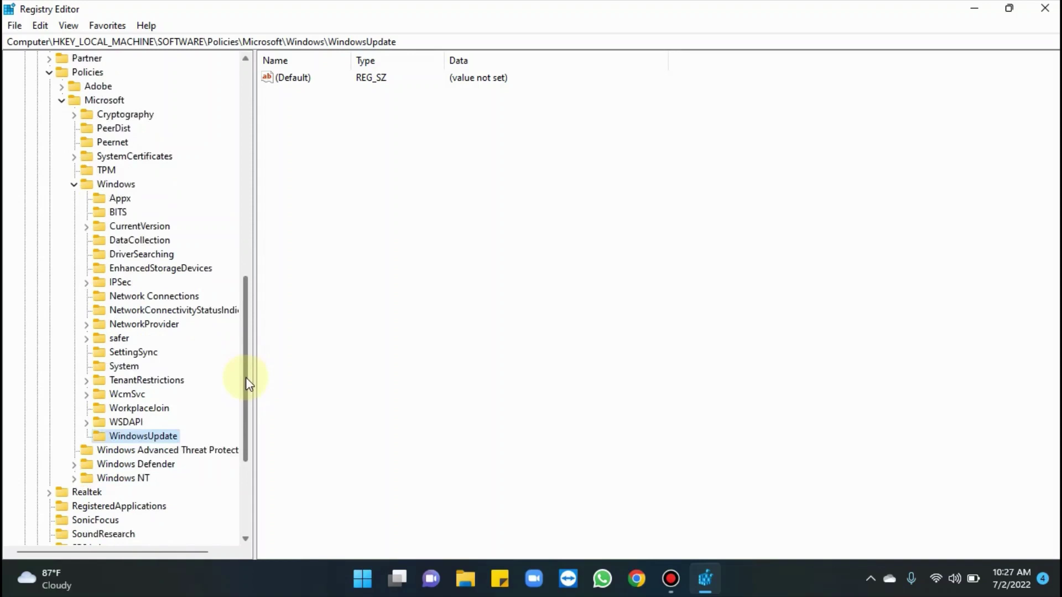
pyautogui.rightClick(154, 429)
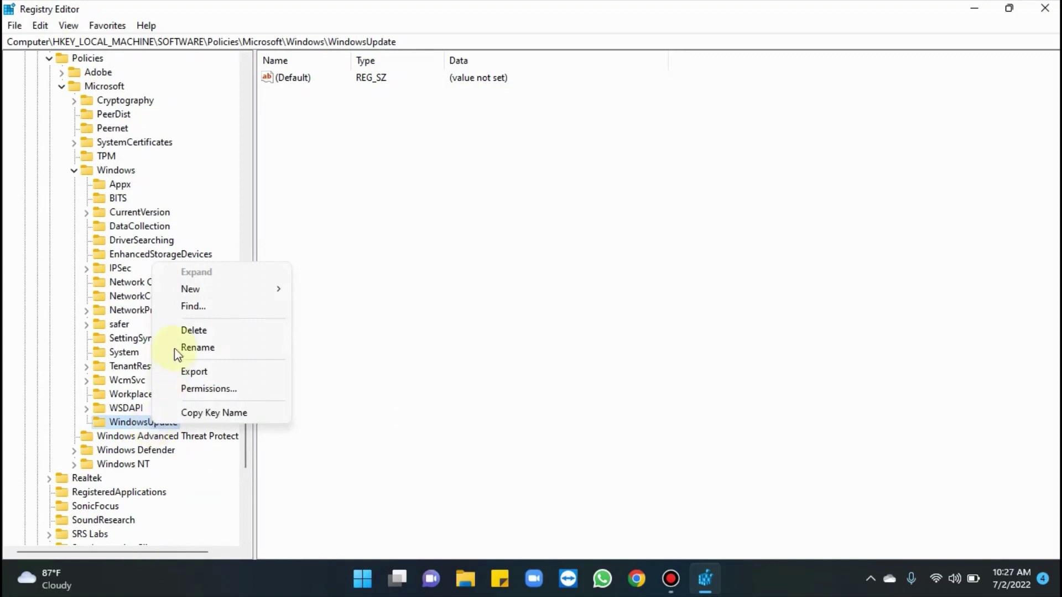
pyautogui.moveTo(221, 289)
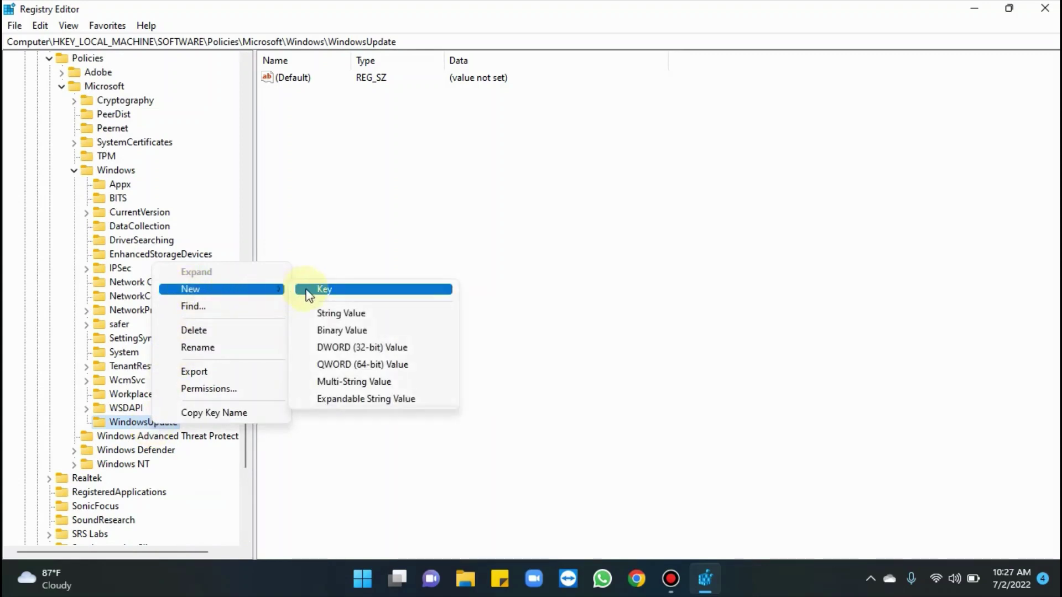
pyautogui.click(316, 289)
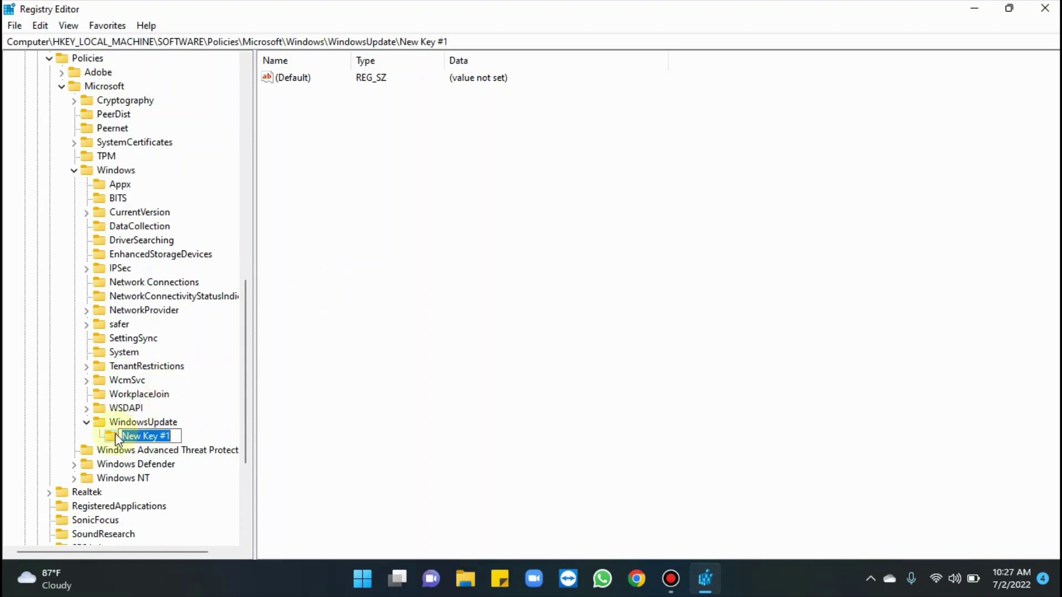
pyautogui.write('AU')
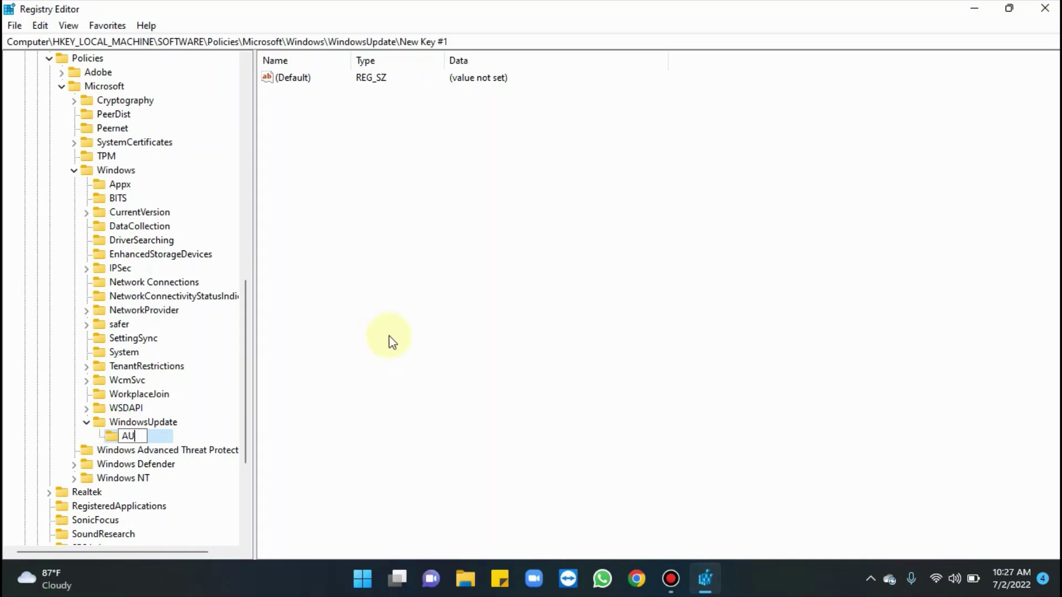
# - Add a NoAutoUpdate DWORD (32-bit) value in the AU key with value data 1
pyautogui.click(393, 245)
pyautogui.rightClick(396, 244)
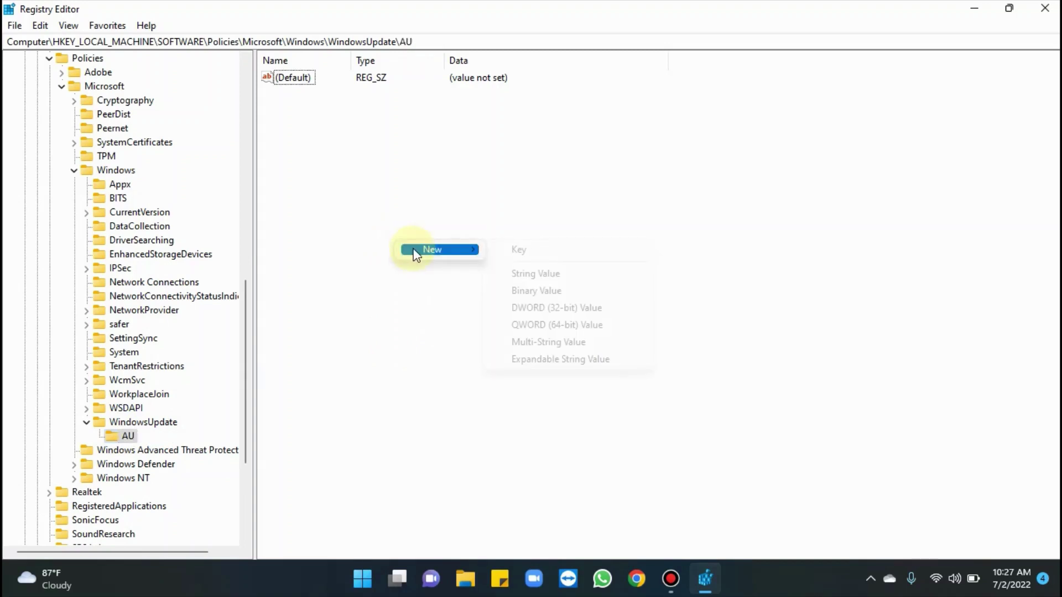
pyautogui.click(545, 308)
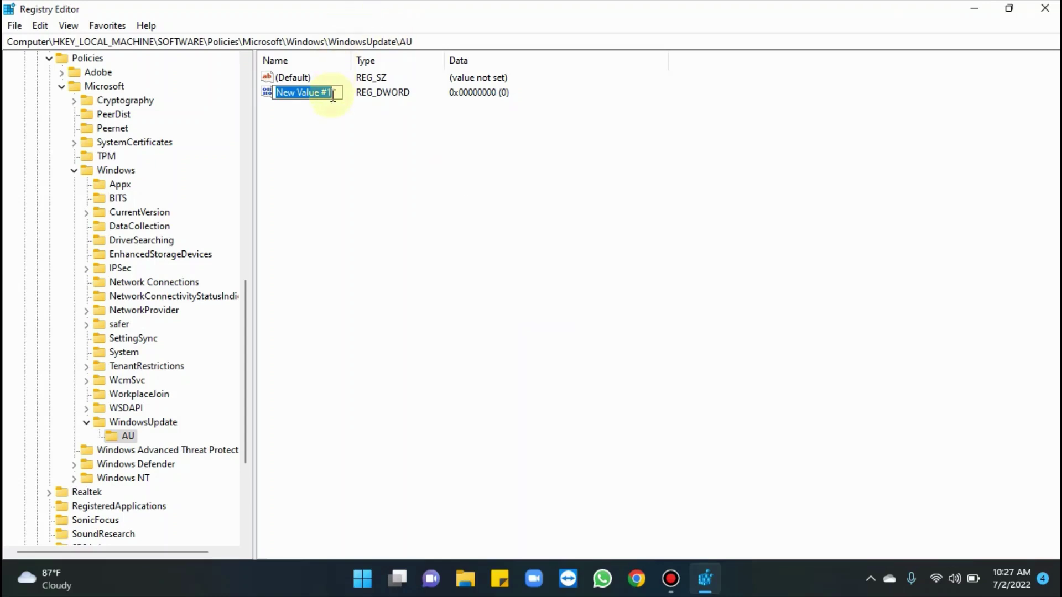
pyautogui.write('Noa')
pyautogui.press('BackSpace')
pyautogui.write('AutoUp')
pyautogui.write('date')
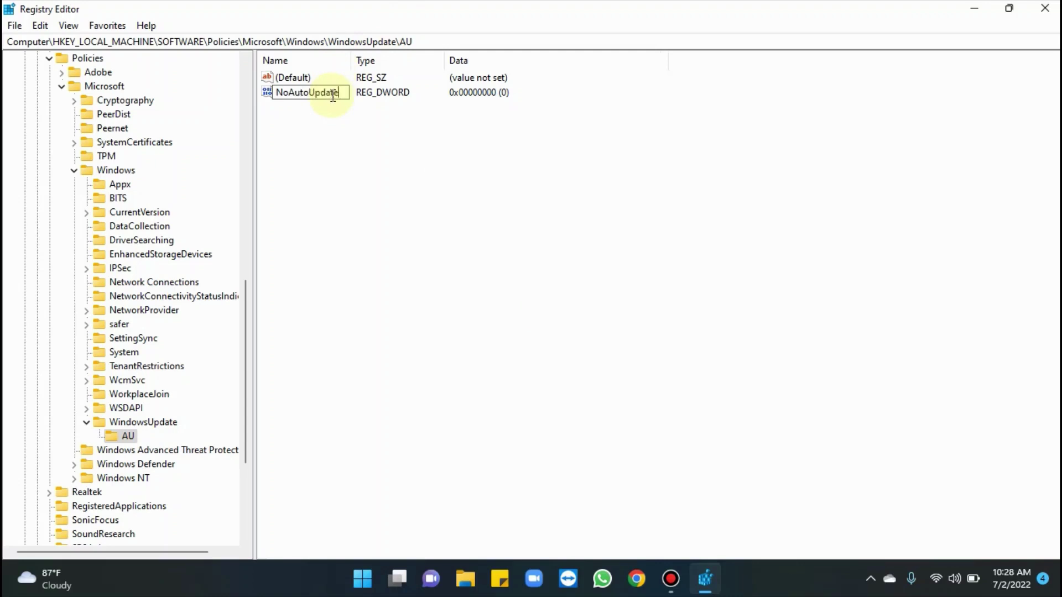
pyautogui.press('Return')
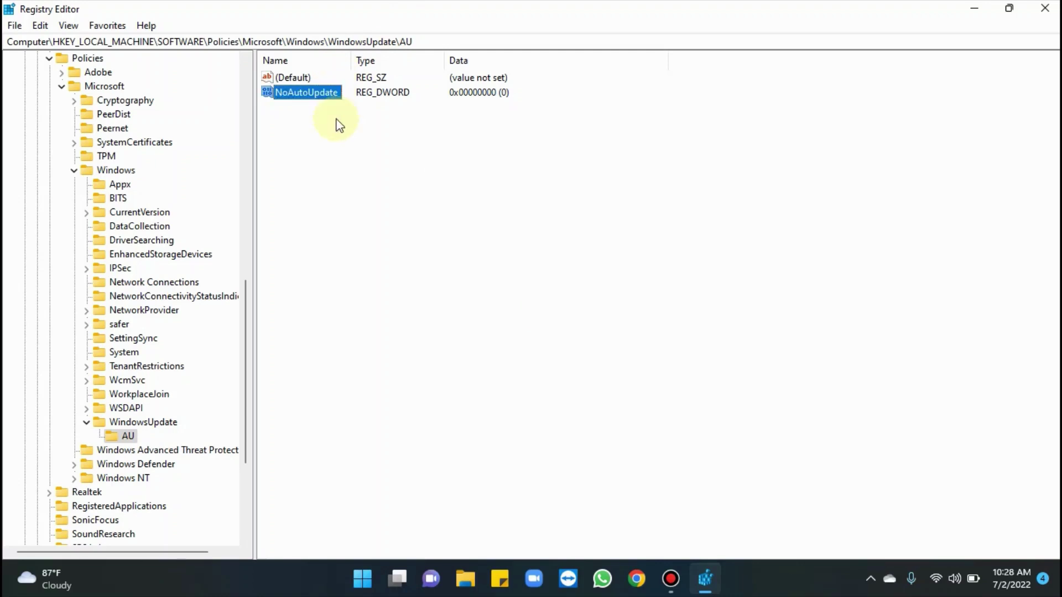
pyautogui.doubleClick(316, 95)
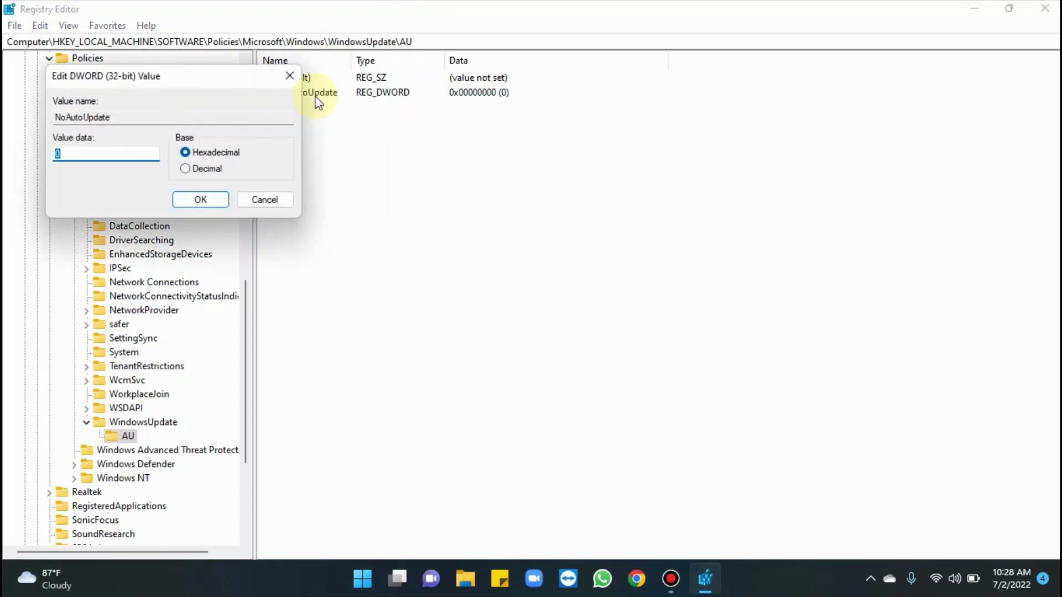
pyautogui.write('1')
pyautogui.click(215, 205)
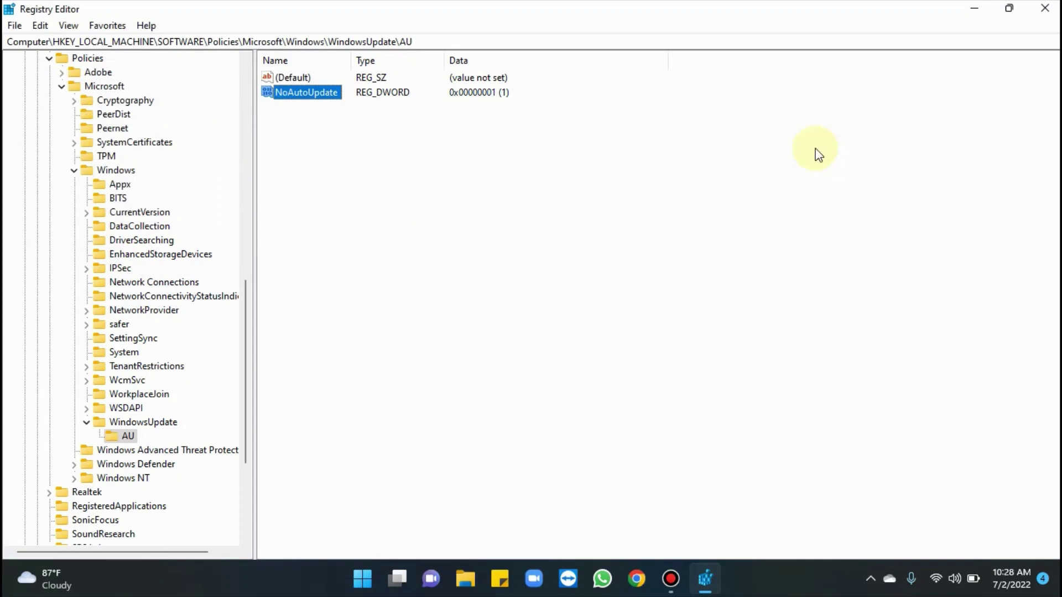
pyautogui.click(1045, 9)
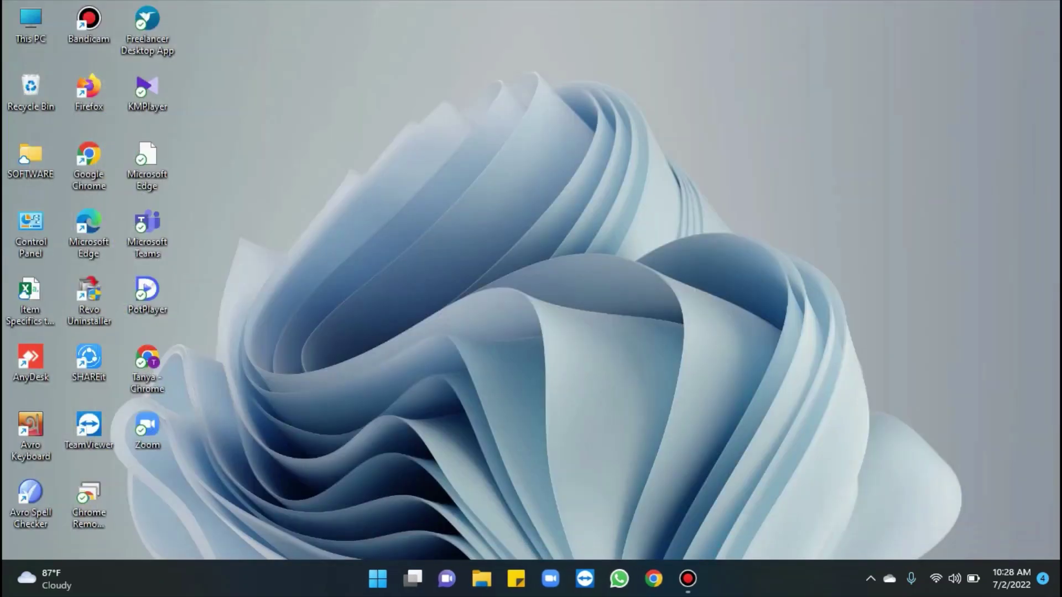
pyautogui.click(380, 579)
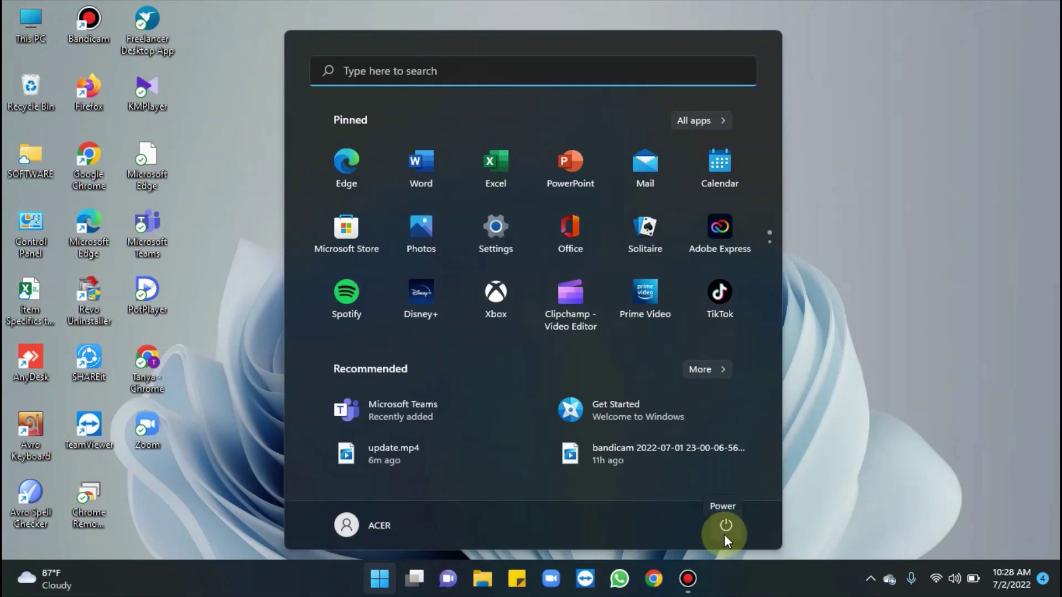
pyautogui.press('Escape')
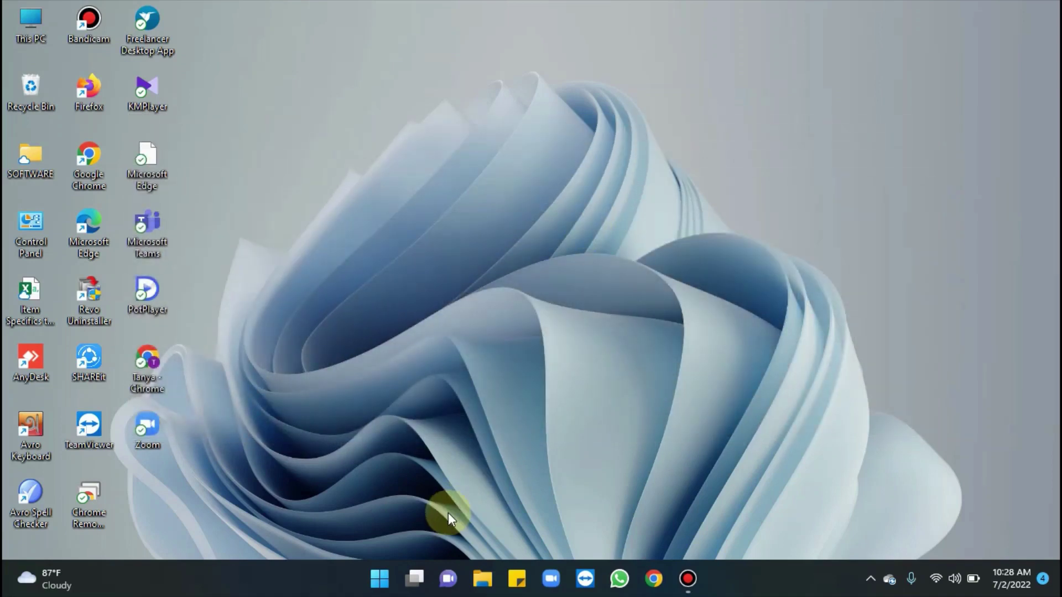
# - Run gpedit.msc from the Win+R Run dialog
pyautogui.press('super+r')
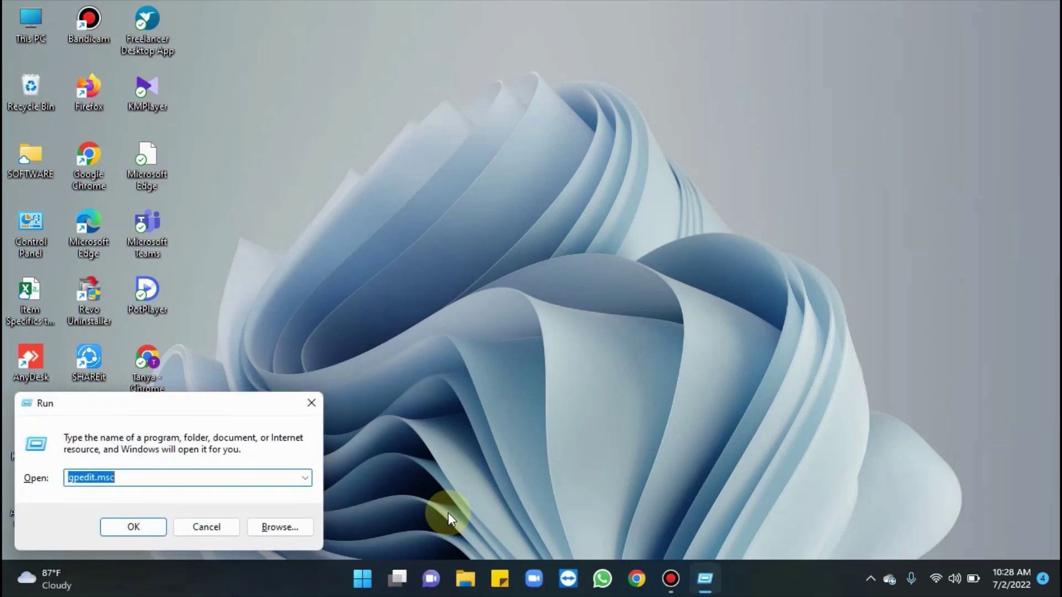
pyautogui.write('g')
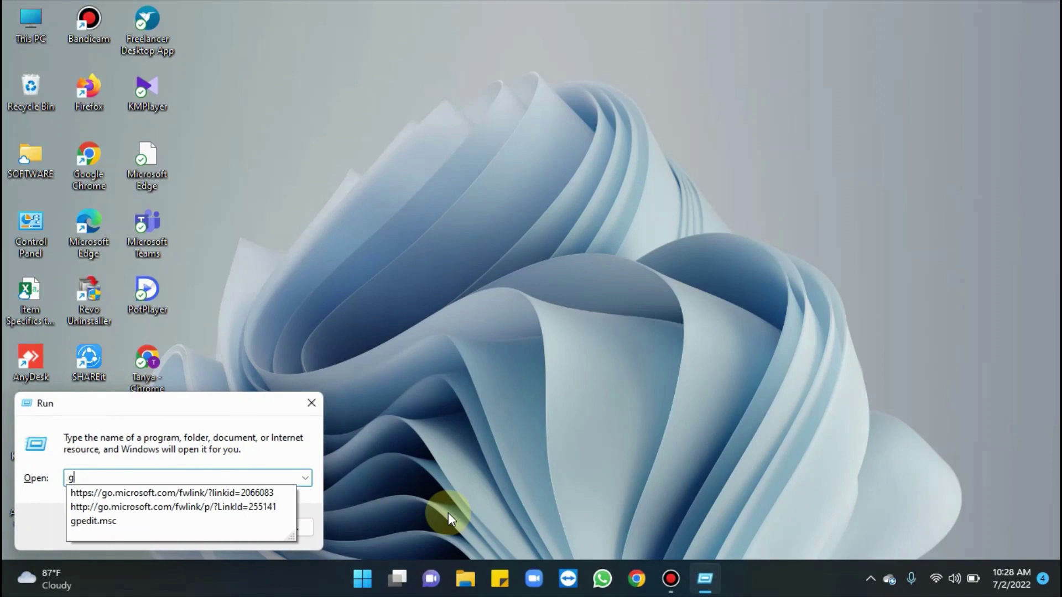
pyautogui.write('ped')
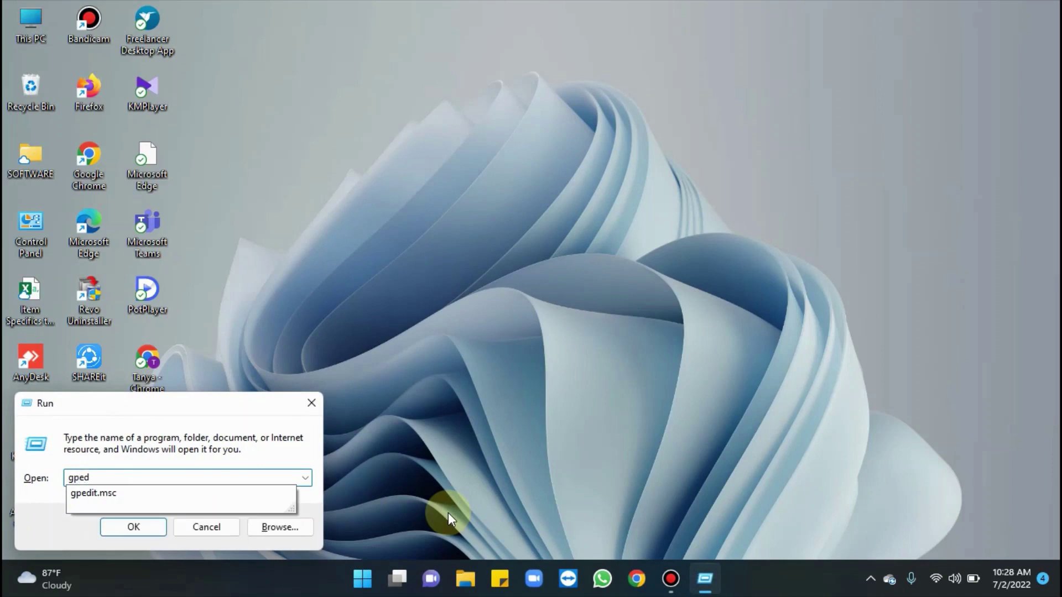
pyautogui.write('it.')
pyautogui.write('msc')
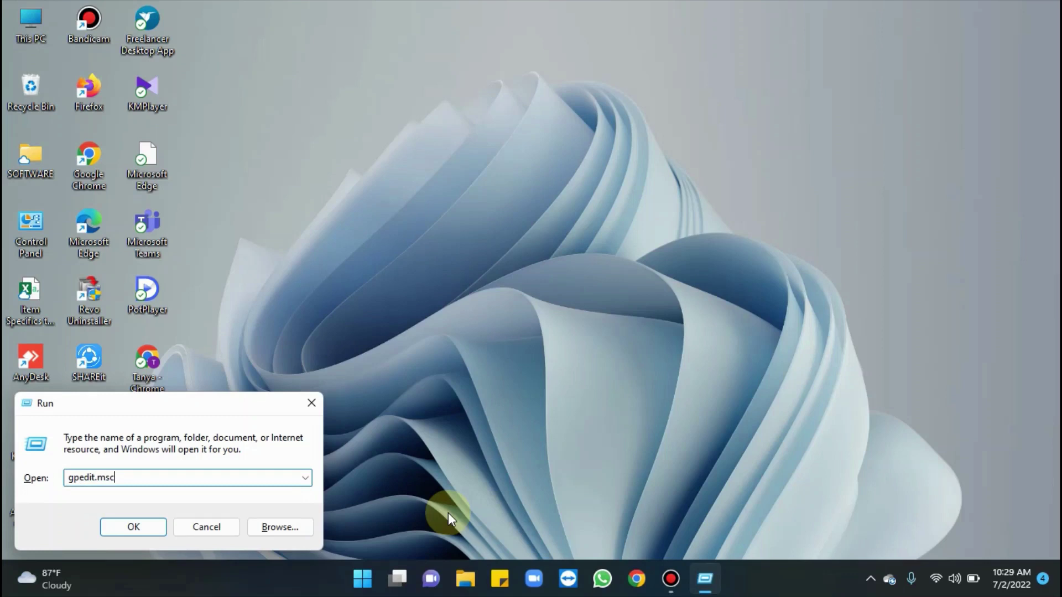
pyautogui.click(131, 531)
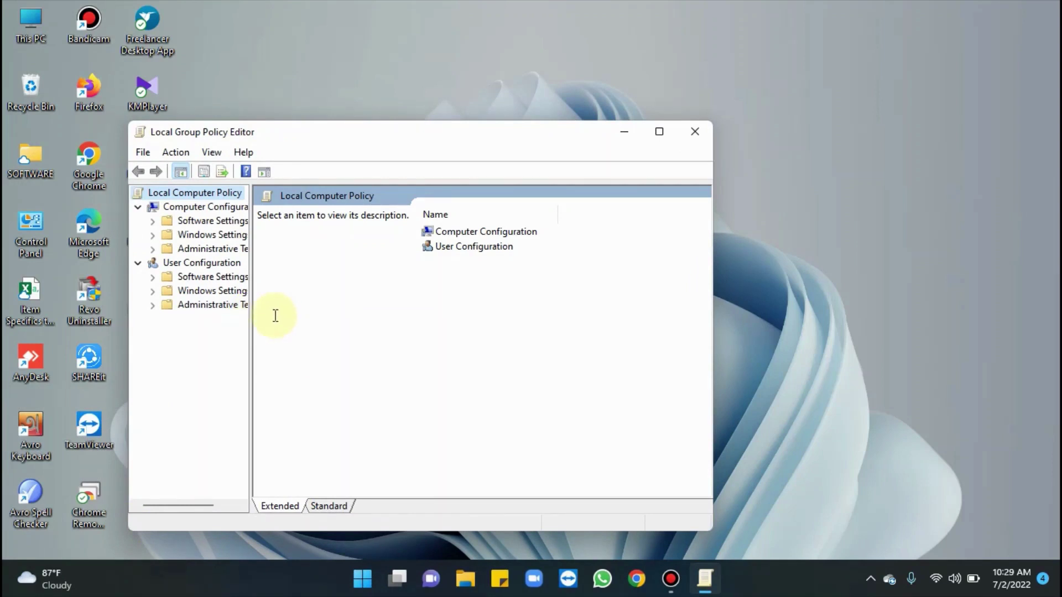
# - Expand Administrative Templates > Windows Components > Windows Update, widening the tree pane to read names
pyautogui.moveTo(250, 315); pyautogui.dragTo(316, 316)
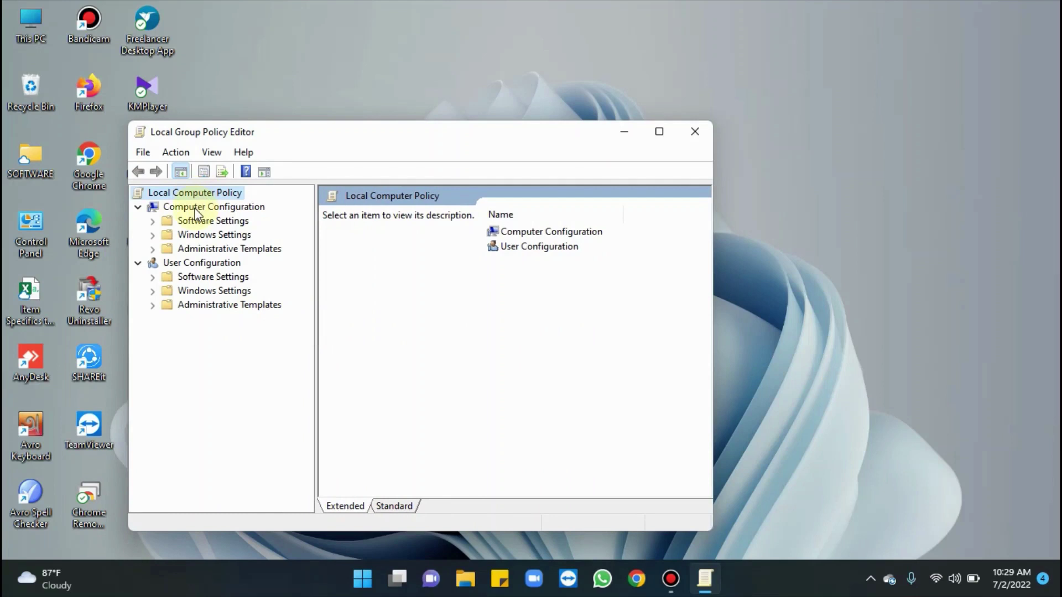
pyautogui.doubleClick(216, 251)
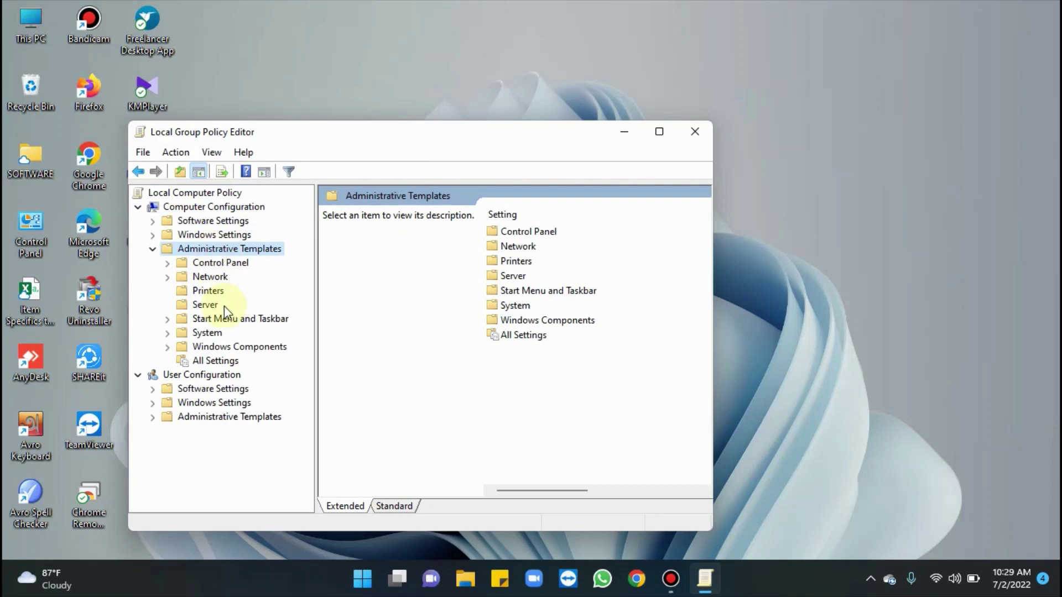
pyautogui.doubleClick(230, 350)
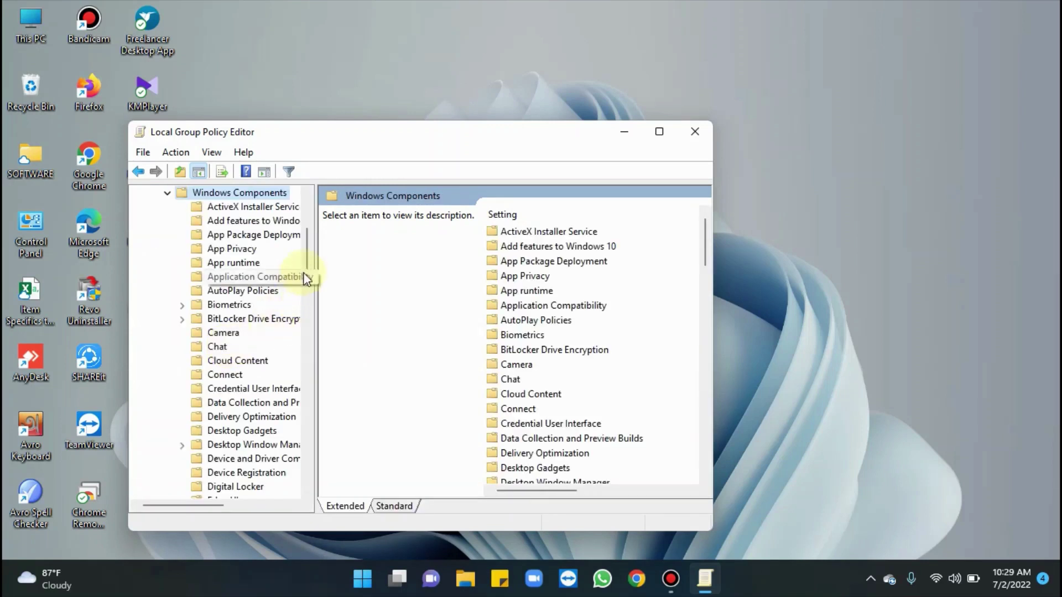
pyautogui.moveTo(307, 265); pyautogui.dragTo(301, 453)
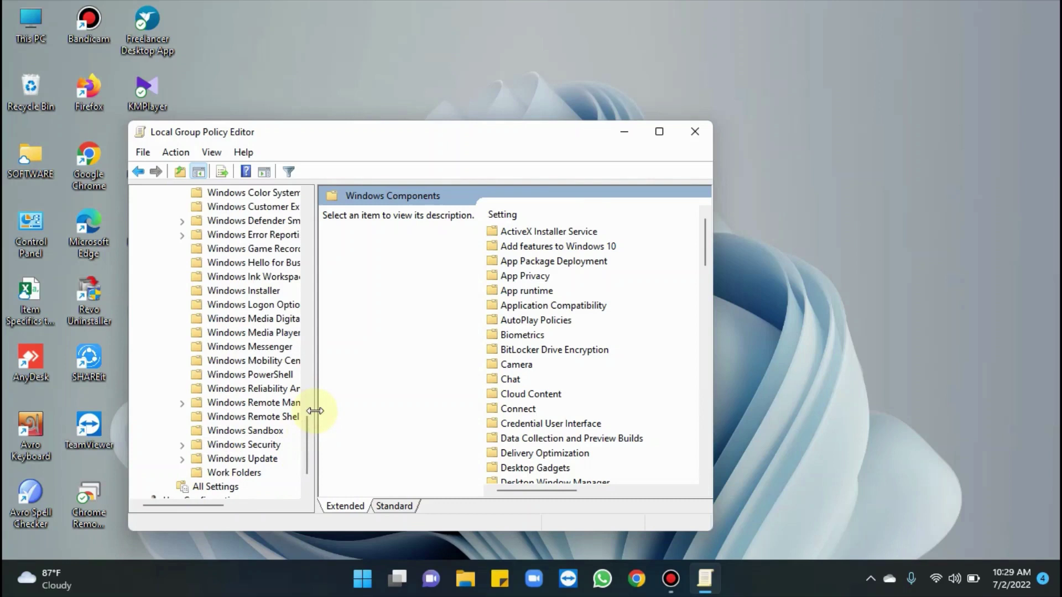
pyautogui.moveTo(315, 411); pyautogui.dragTo(377, 410)
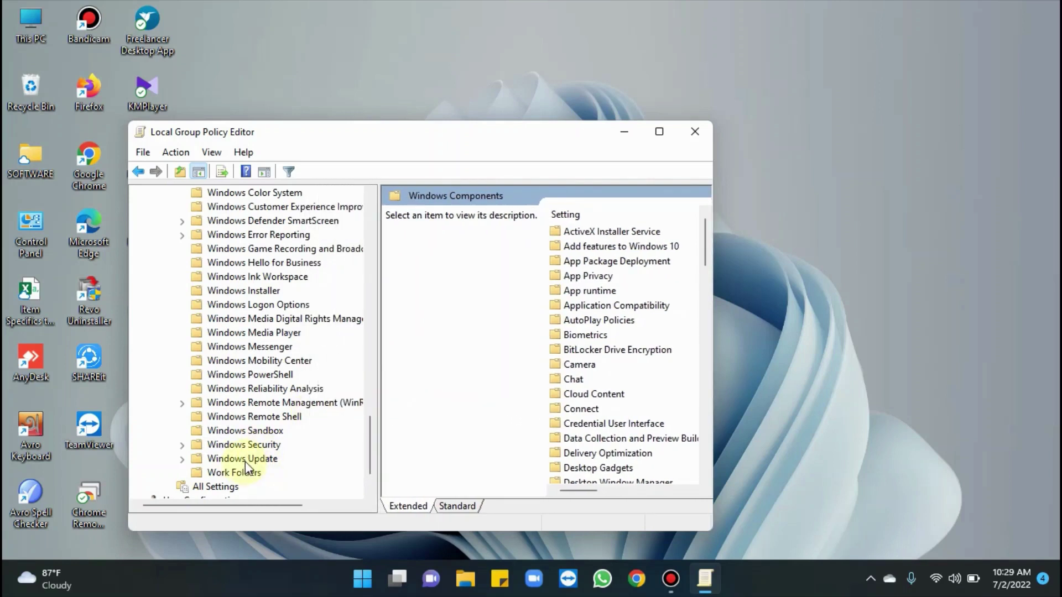
pyautogui.doubleClick(245, 461)
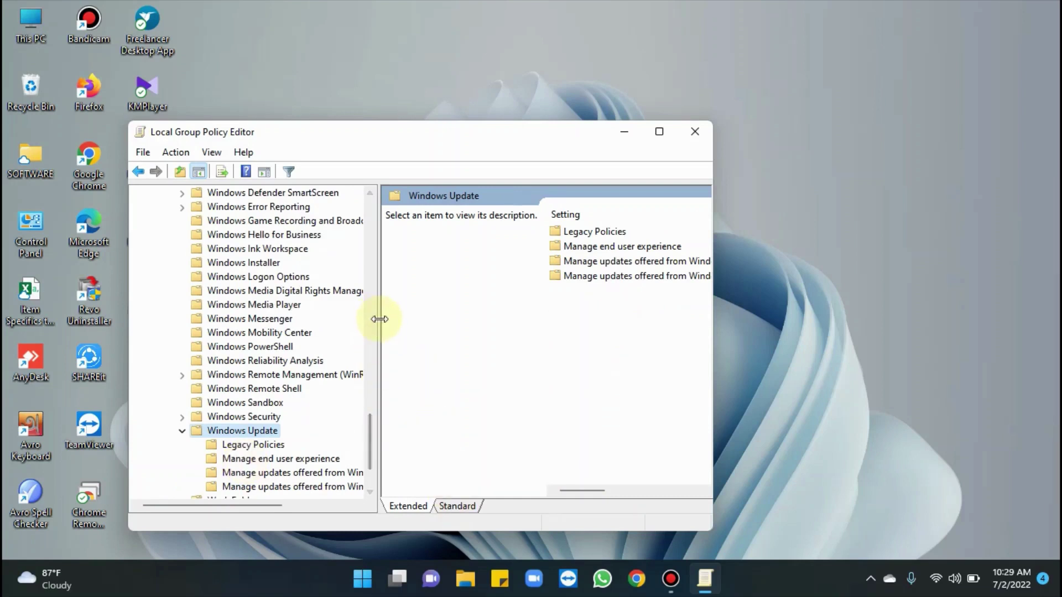
pyautogui.moveTo(380, 319); pyautogui.dragTo(235, 296)
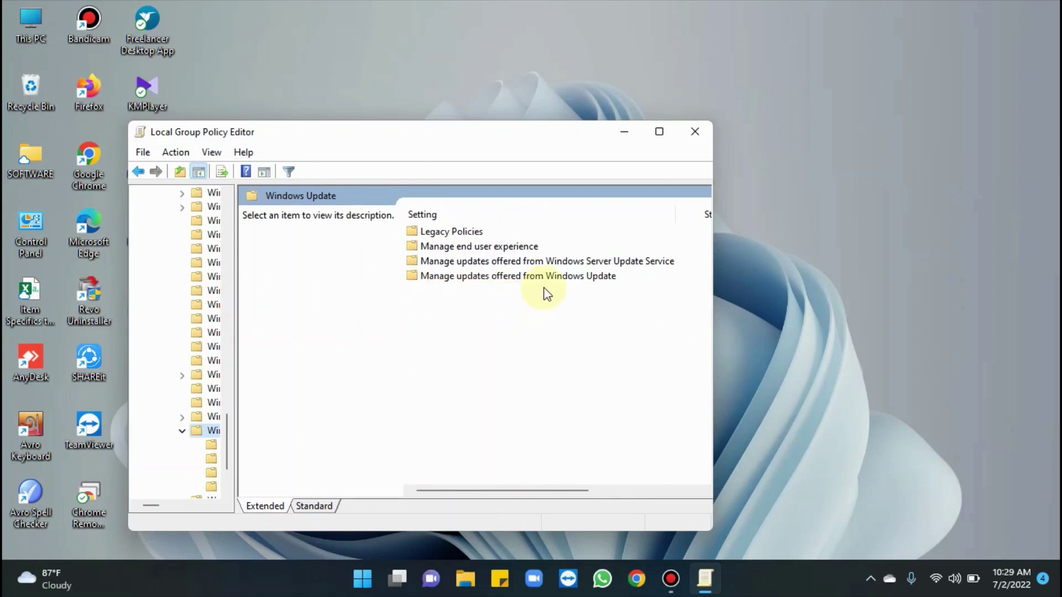
# - Set Configure Automatic Updates under Manage end user experience to Disabled
pyautogui.doubleClick(500, 247)
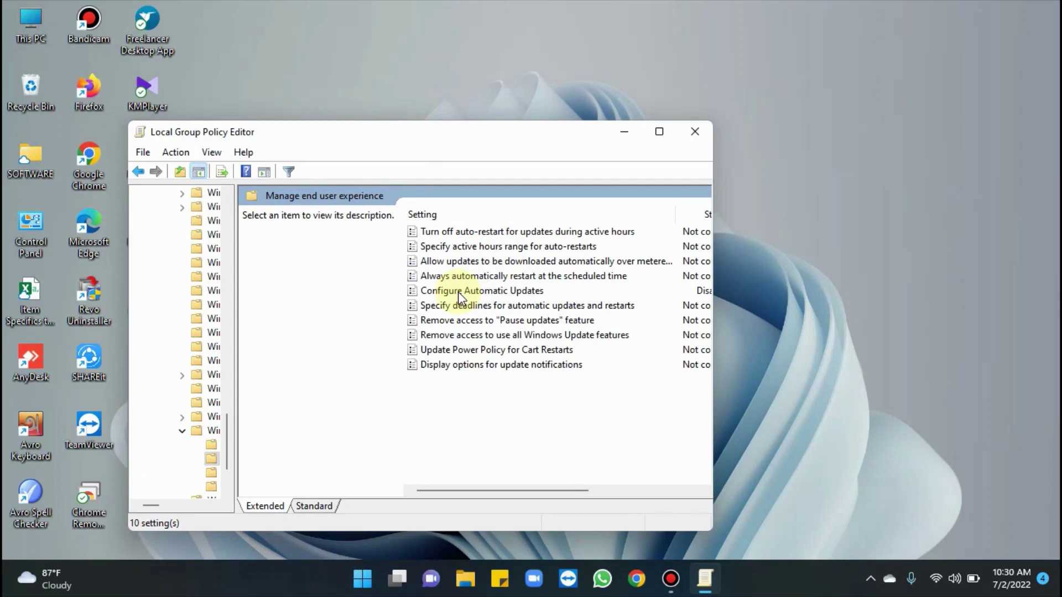
pyautogui.click(459, 291)
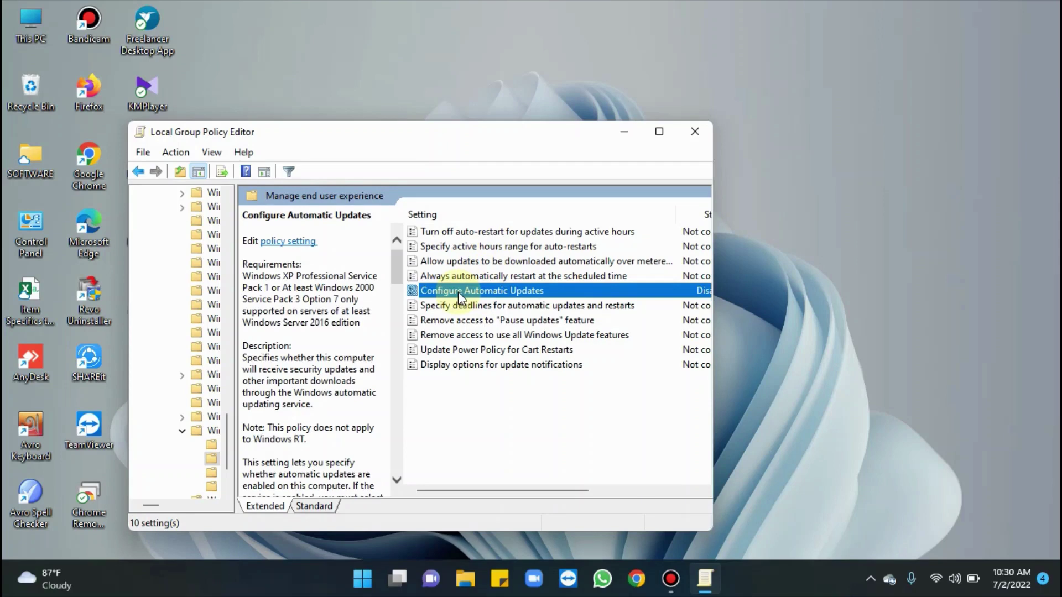
pyautogui.doubleClick(458, 292)
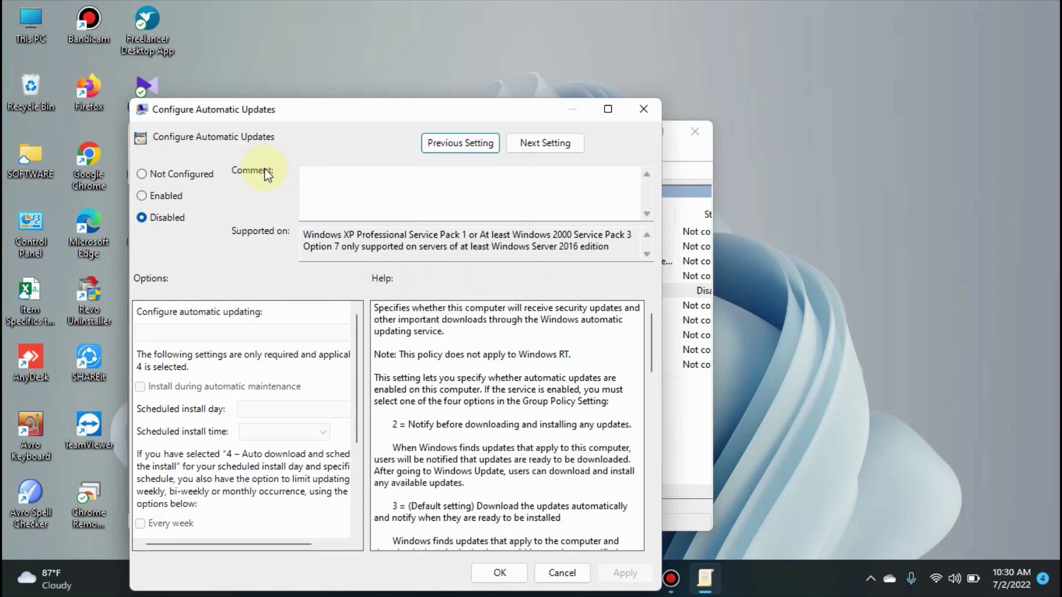
pyautogui.click(148, 222)
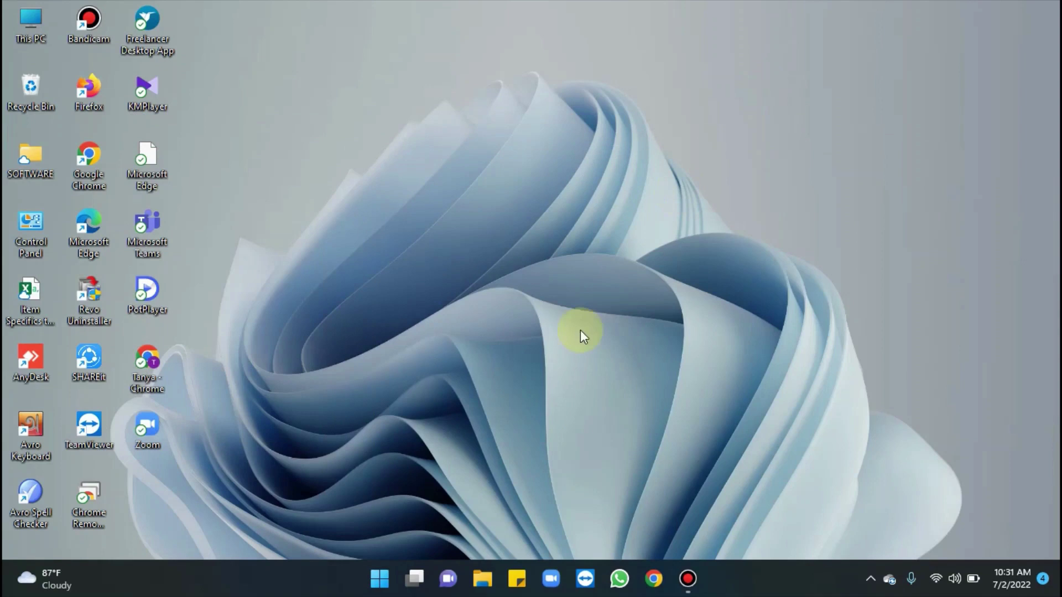
# - Search Start for 'Services' and launch the Services app
pyautogui.click(380, 582)
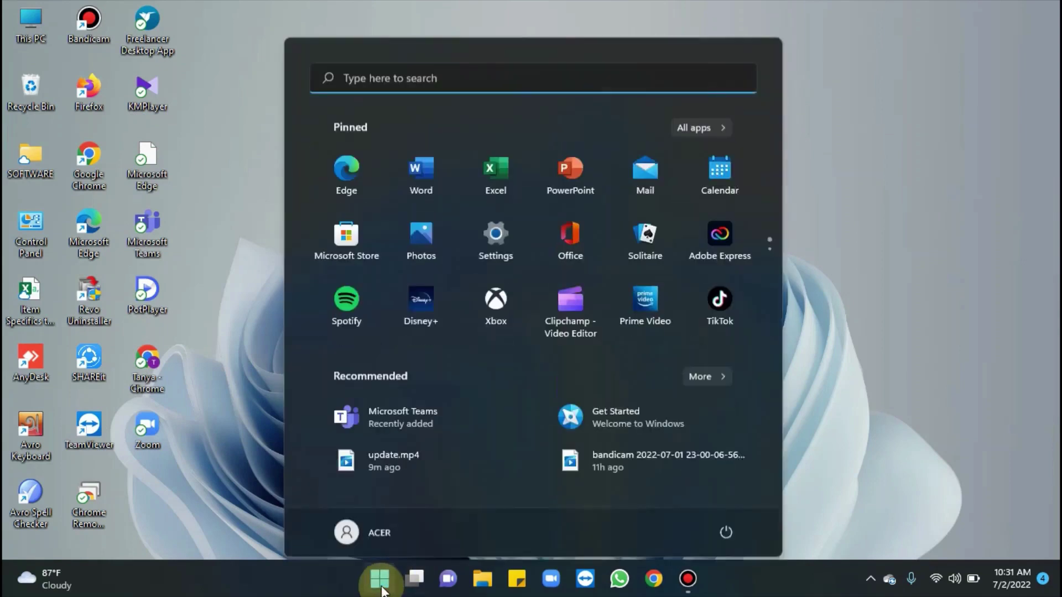
pyautogui.write('Se')
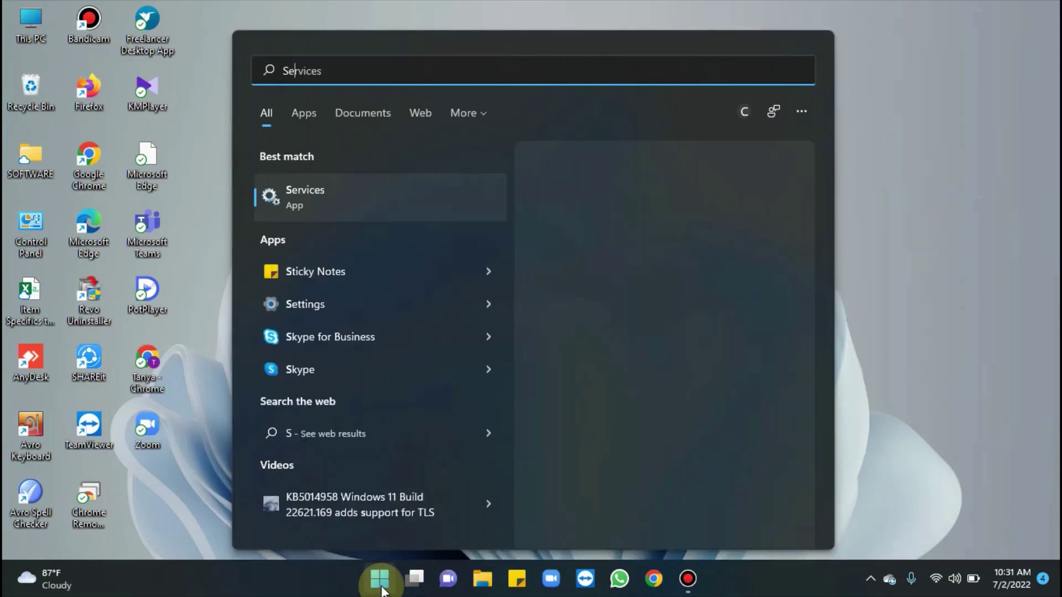
pyautogui.write('rvices')
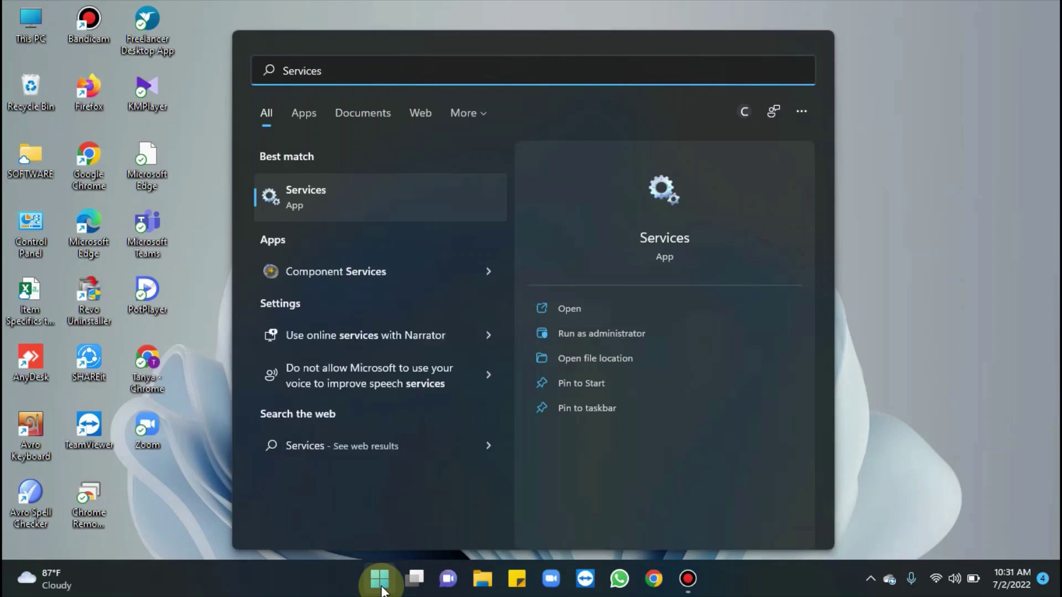
pyautogui.press('Return')
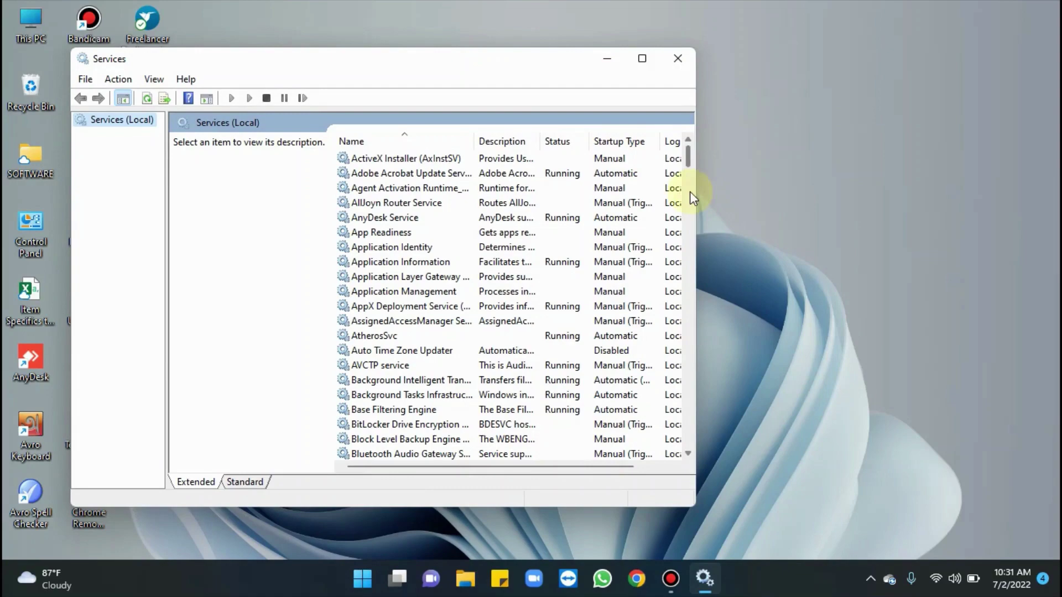
pyautogui.moveTo(690, 153); pyautogui.dragTo(686, 426)
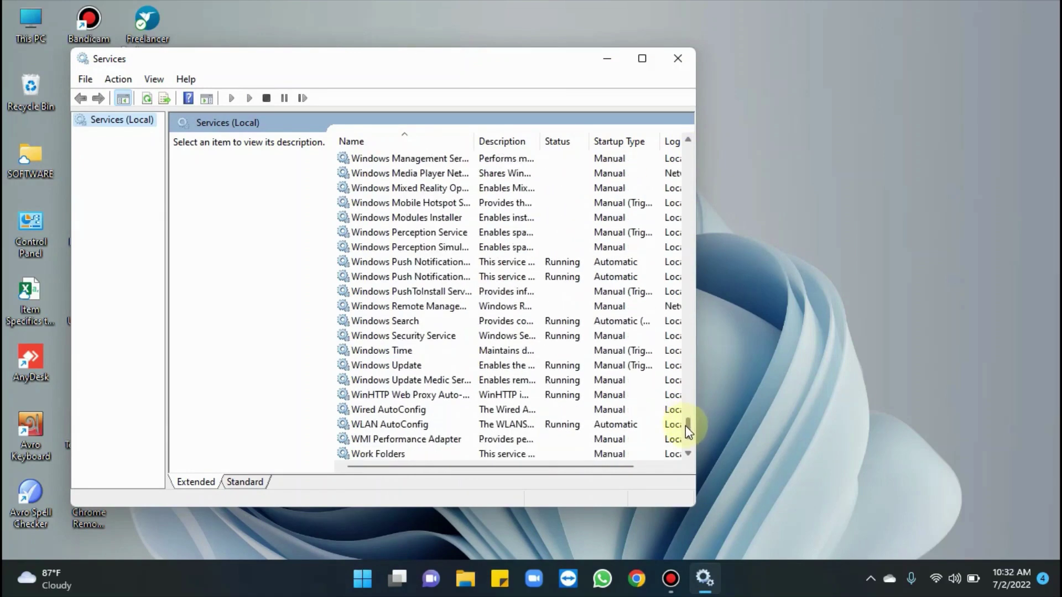
# - Open the Properties of the Windows Update service
pyautogui.rightClick(402, 365)
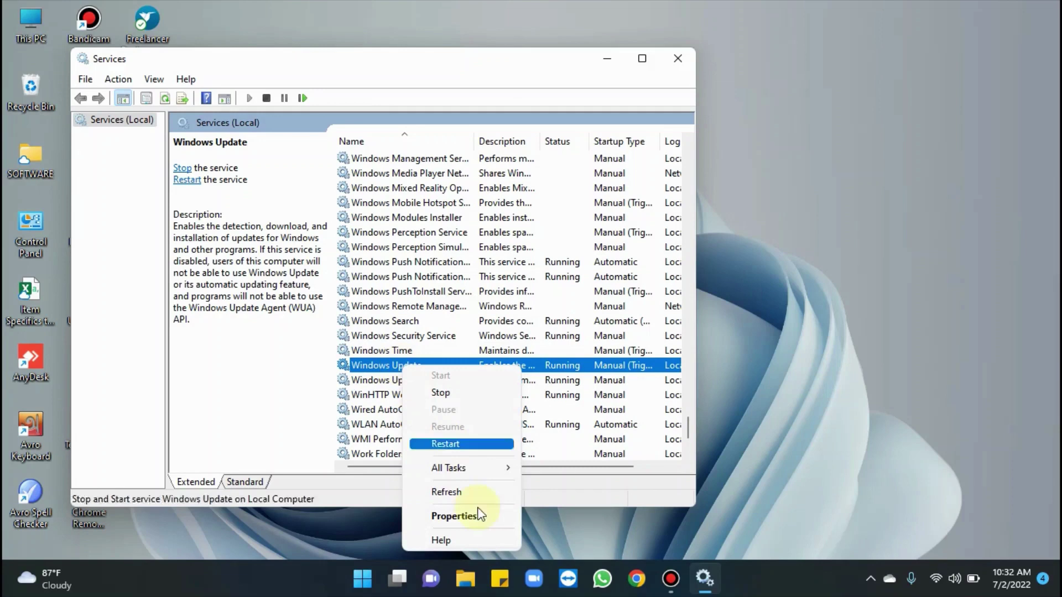
pyautogui.click(477, 523)
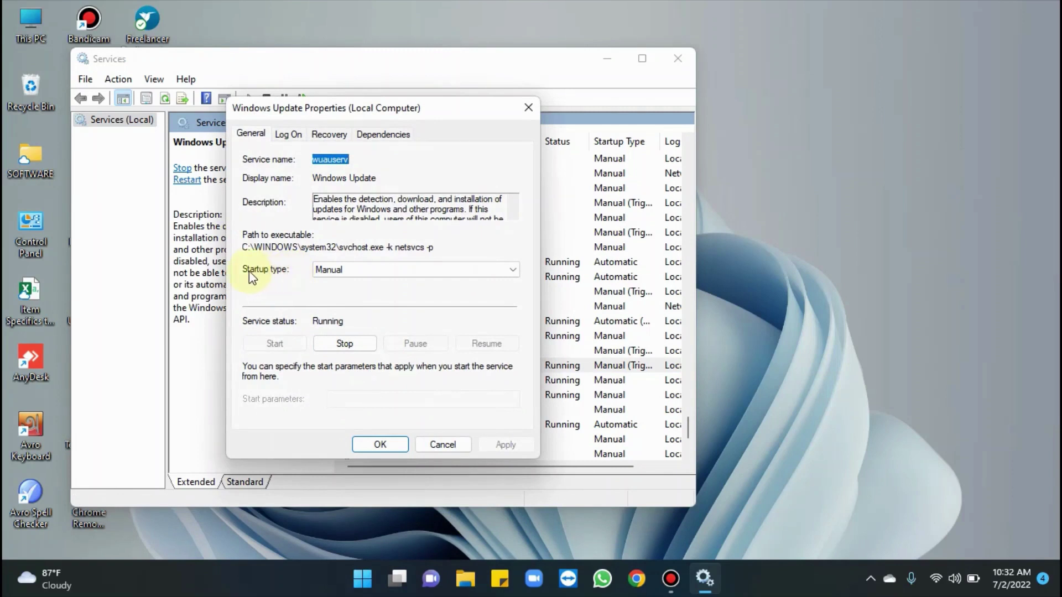
# - Change the Windows Update service startup type to Disabled, then apply and confirm it
pyautogui.click(516, 270)
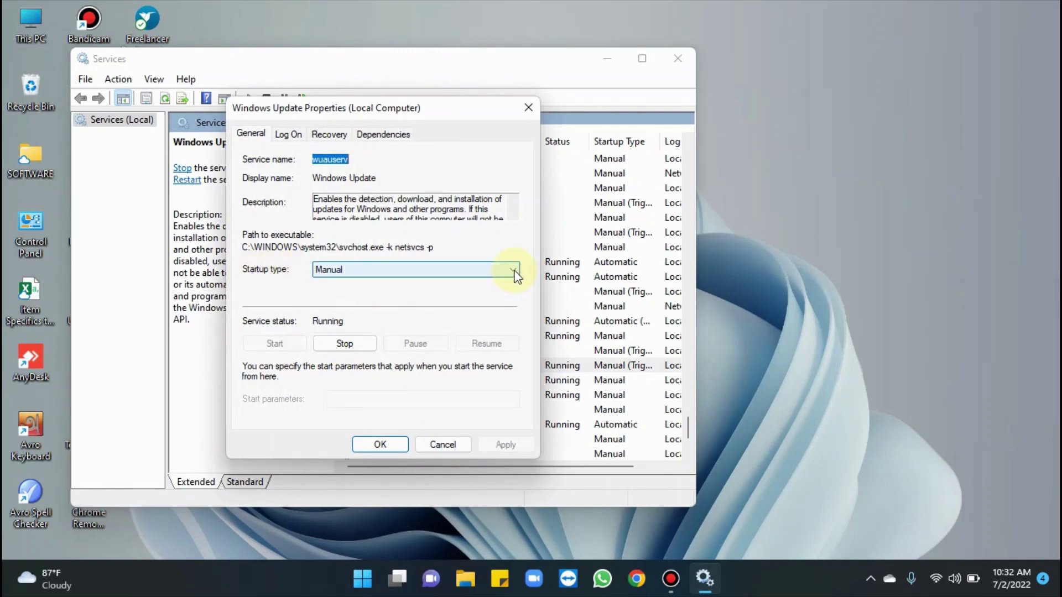
pyautogui.click(515, 273)
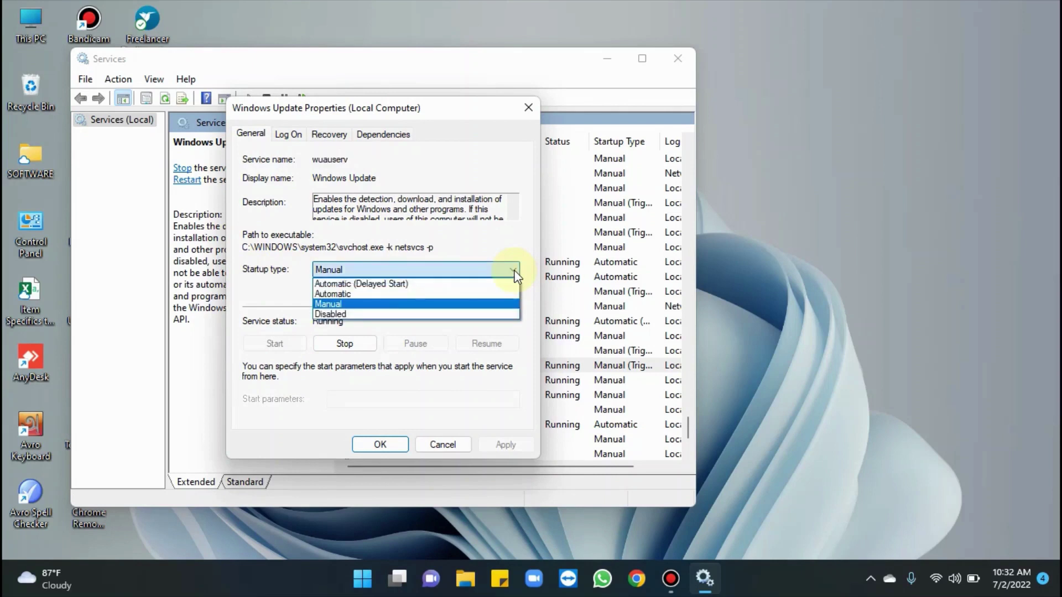
pyautogui.click(361, 315)
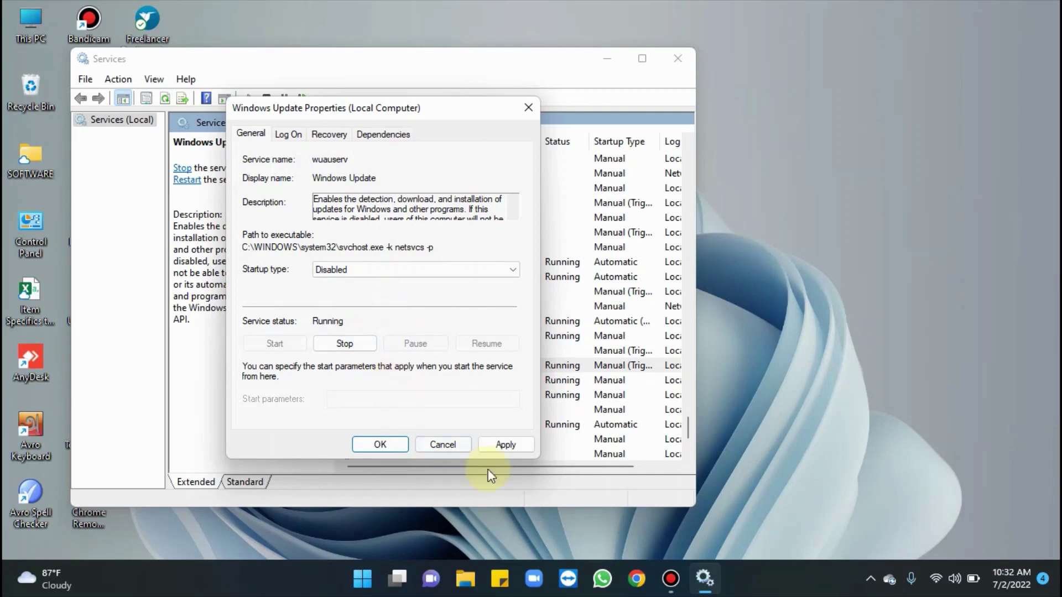
pyautogui.click(507, 445)
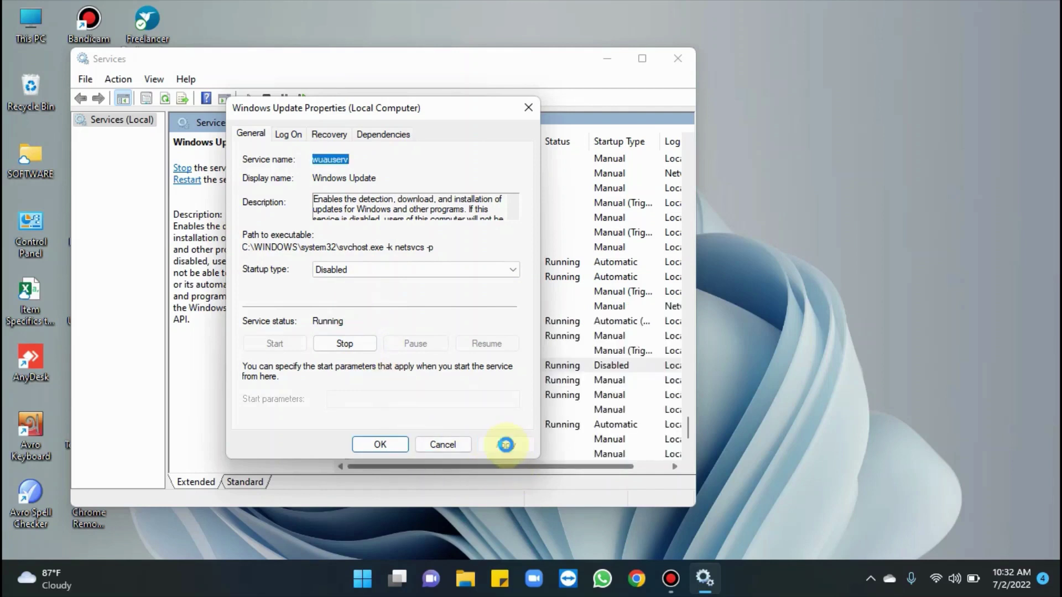
pyautogui.click(398, 444)
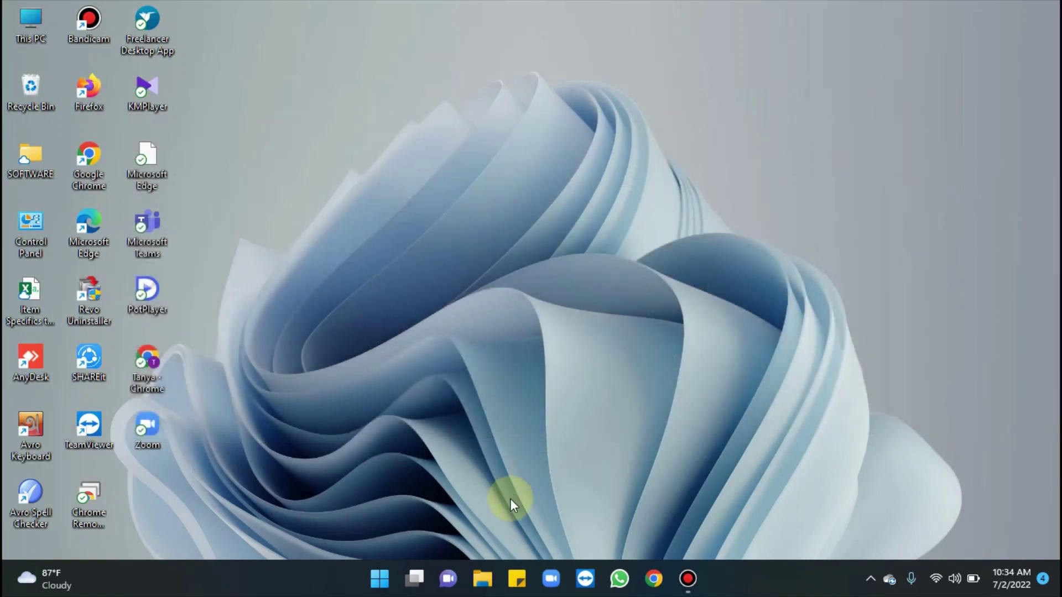
# - Turn Metered connection On for the Chowdhury Wi-Fi network under Network & internet
pyautogui.press('super+i')
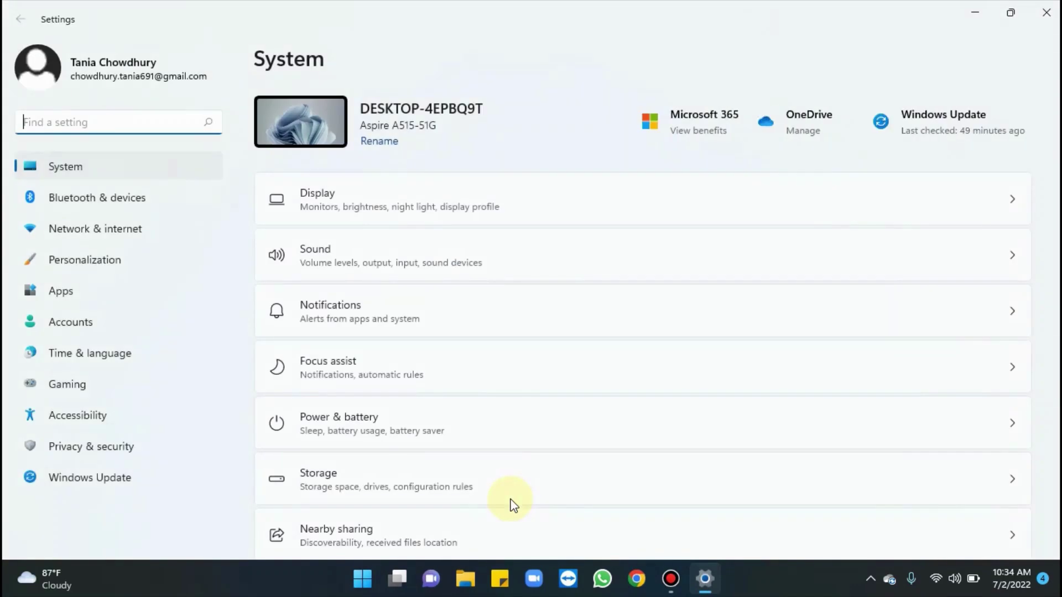
pyautogui.click(106, 235)
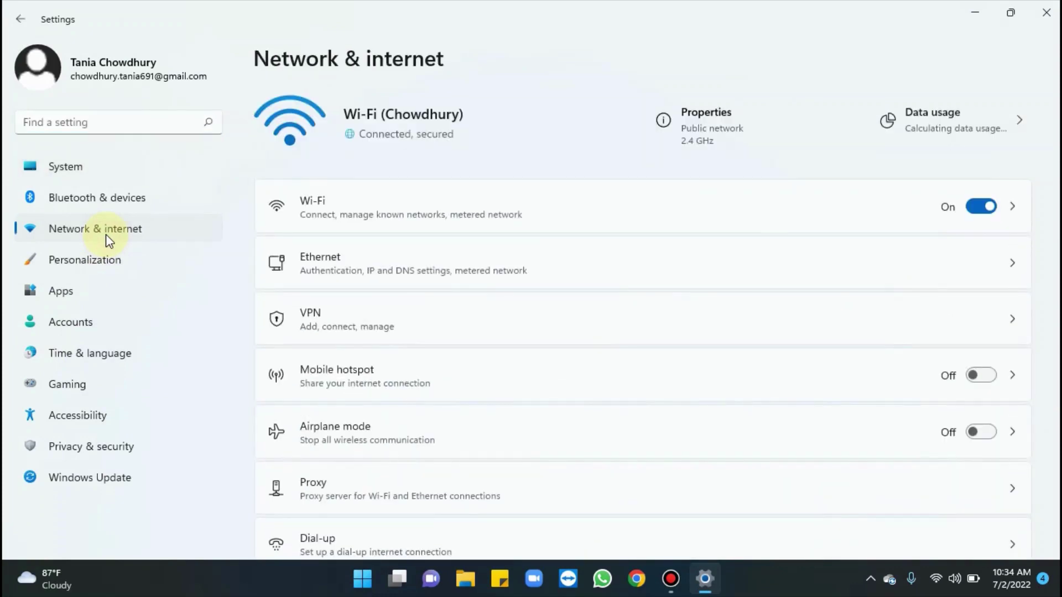
pyautogui.click(719, 120)
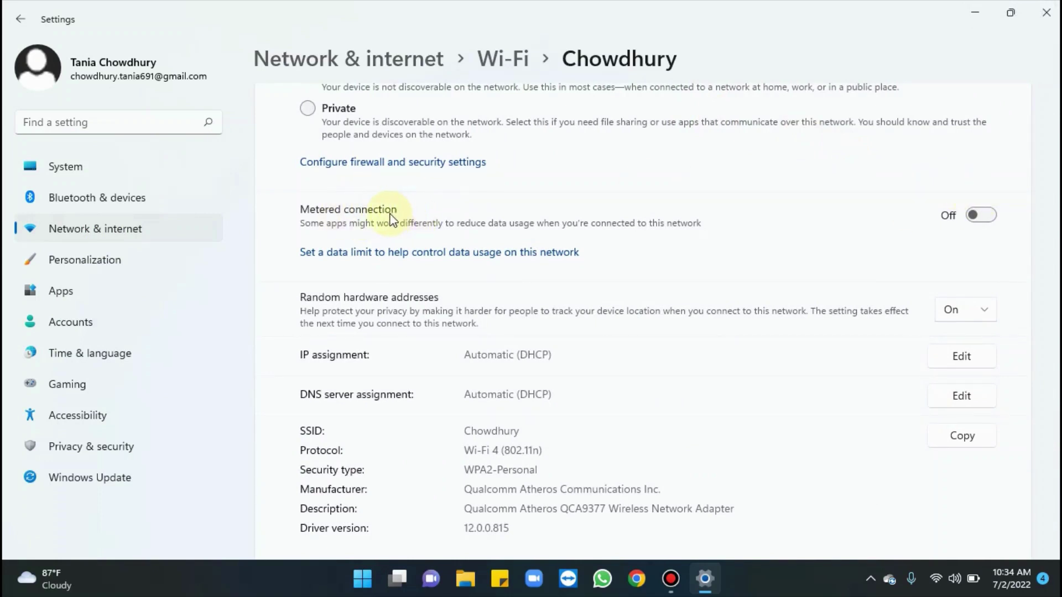
pyautogui.click(986, 222)
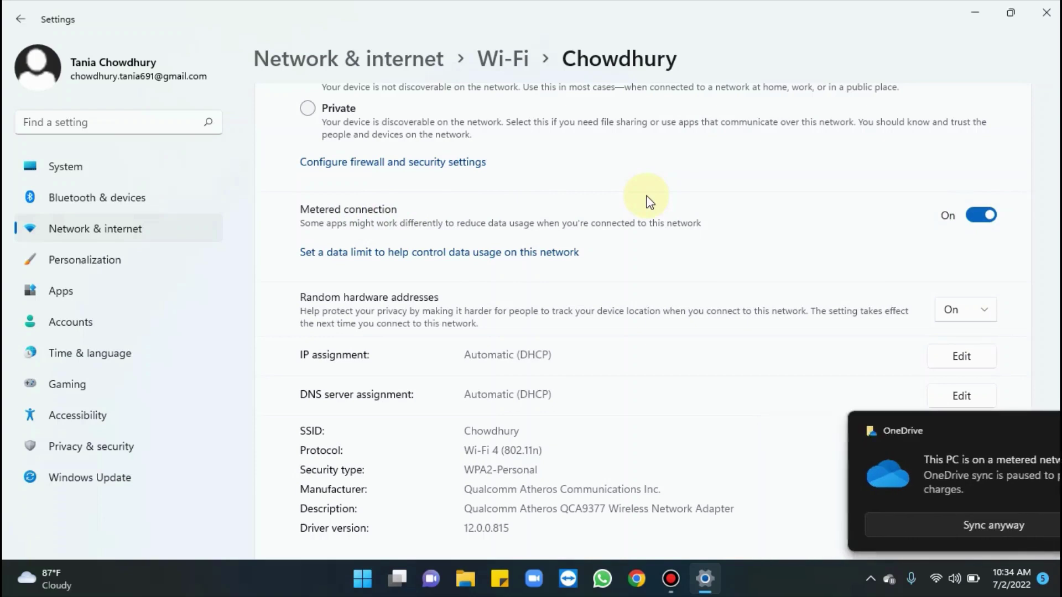
pyautogui.click(73, 228)
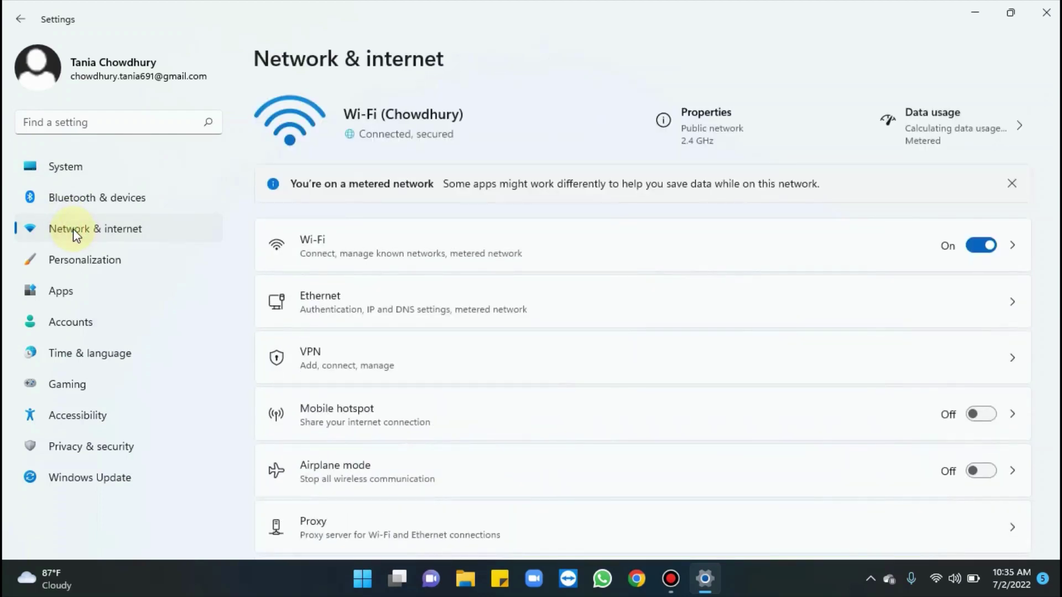
# - Mark the Ethernet connection as metered, then close the Settings window
pyautogui.click(373, 304)
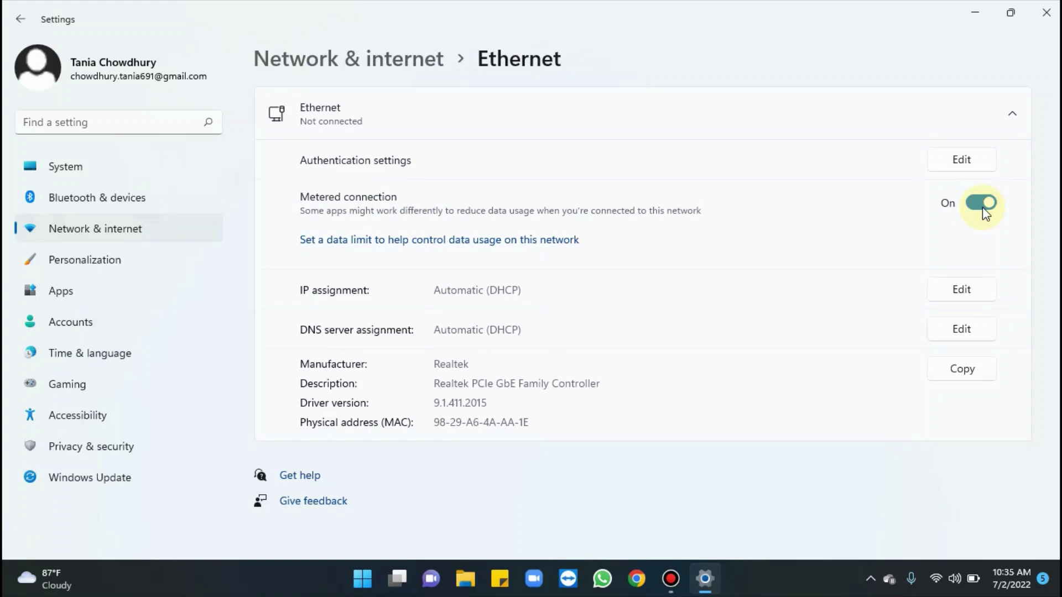
pyautogui.click(1047, 12)
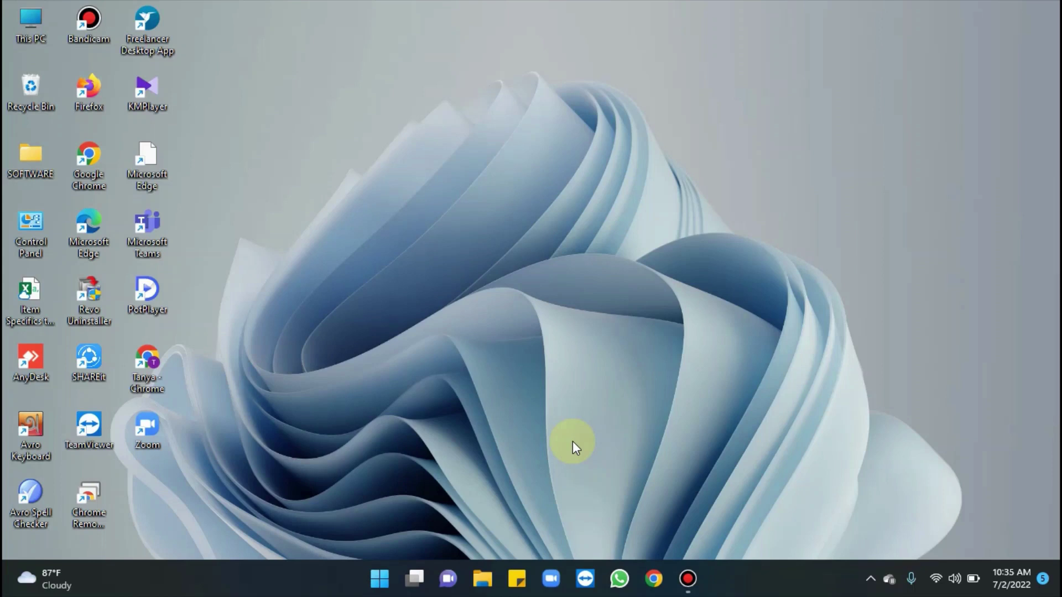
# - Search the Start menu for 'Battery Saver' to reach the Power & battery settings
pyautogui.click(380, 579)
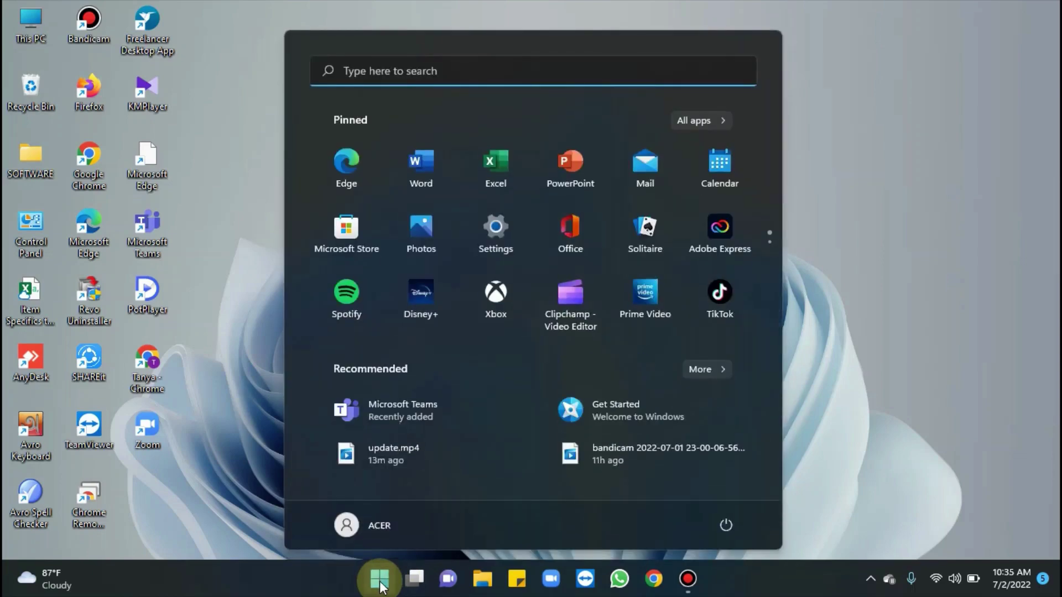
pyautogui.write('Batte')
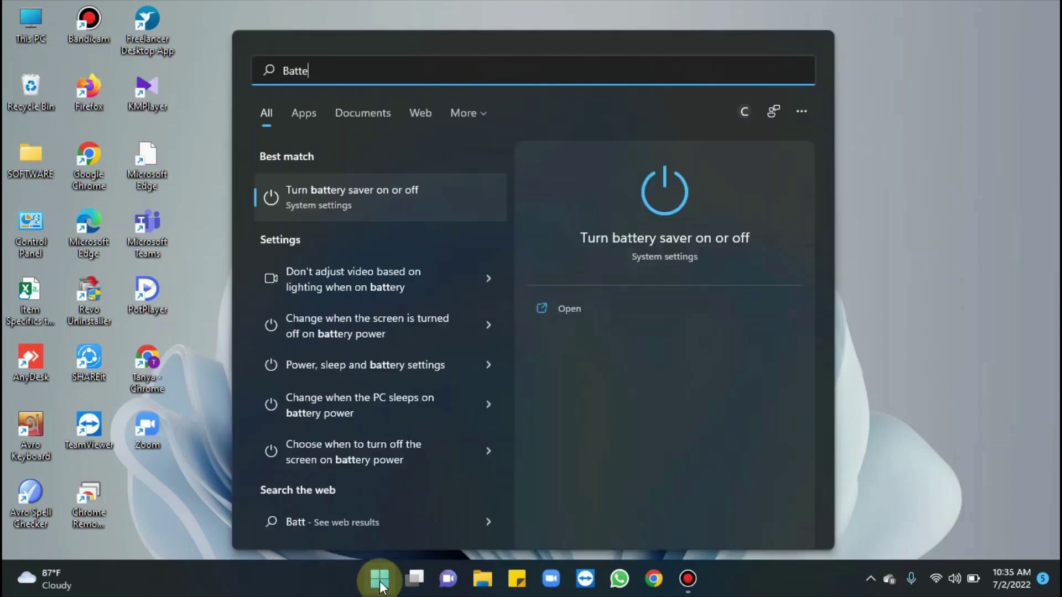
pyautogui.write('ry Save')
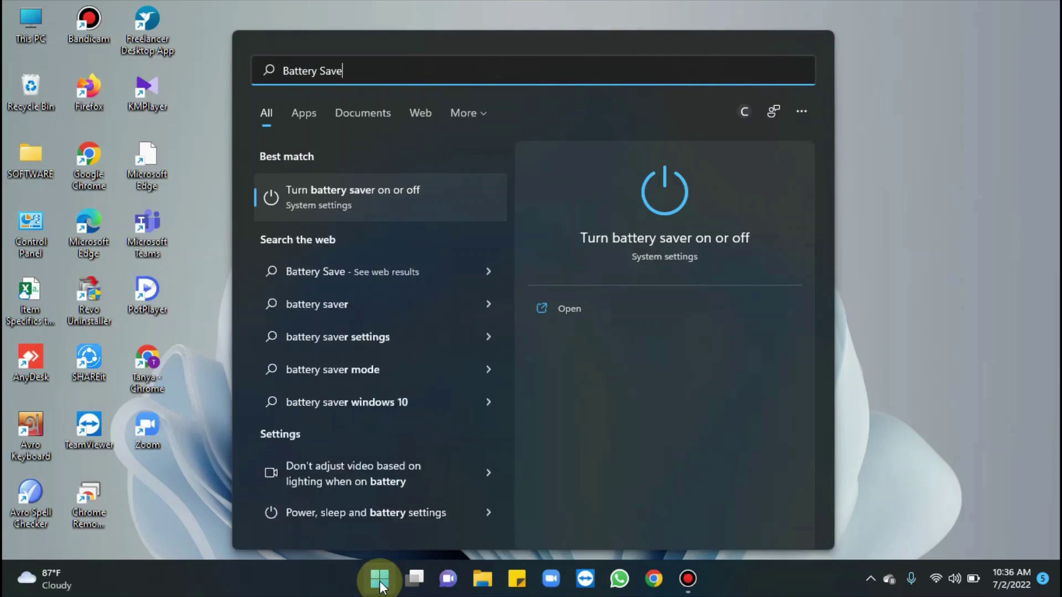
pyautogui.write('r')
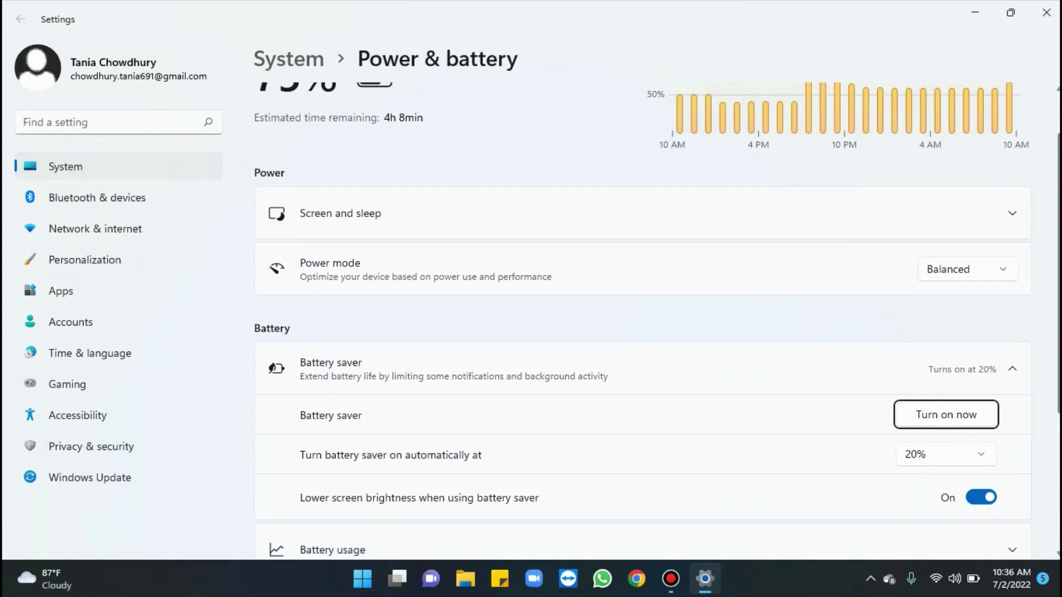
pyautogui.scroll(-1, 437, 315)
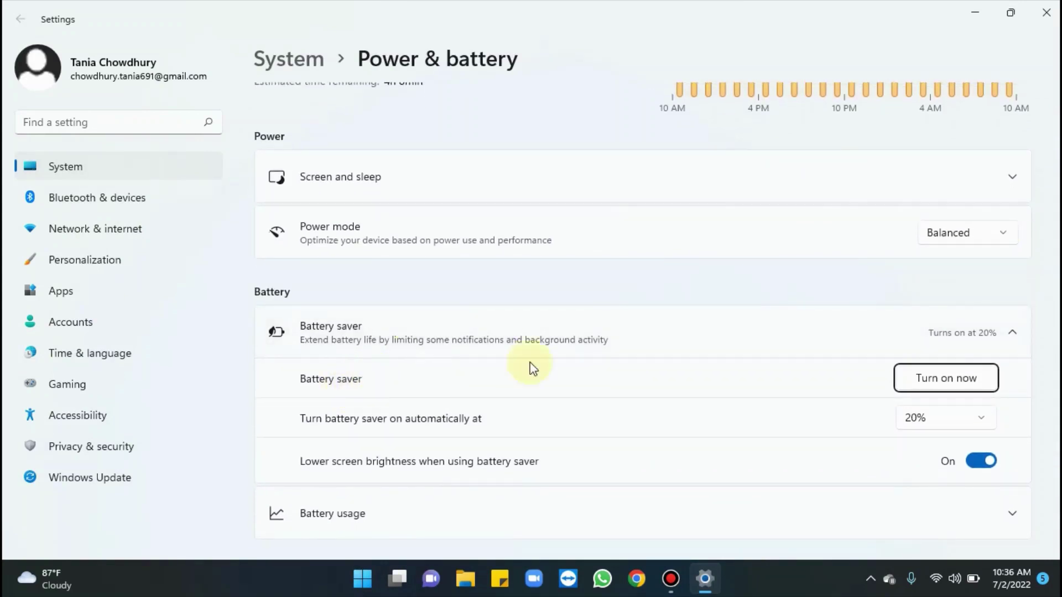
# - Turn battery saver on now and set its automatic turn-on level to Always
pyautogui.click(973, 387)
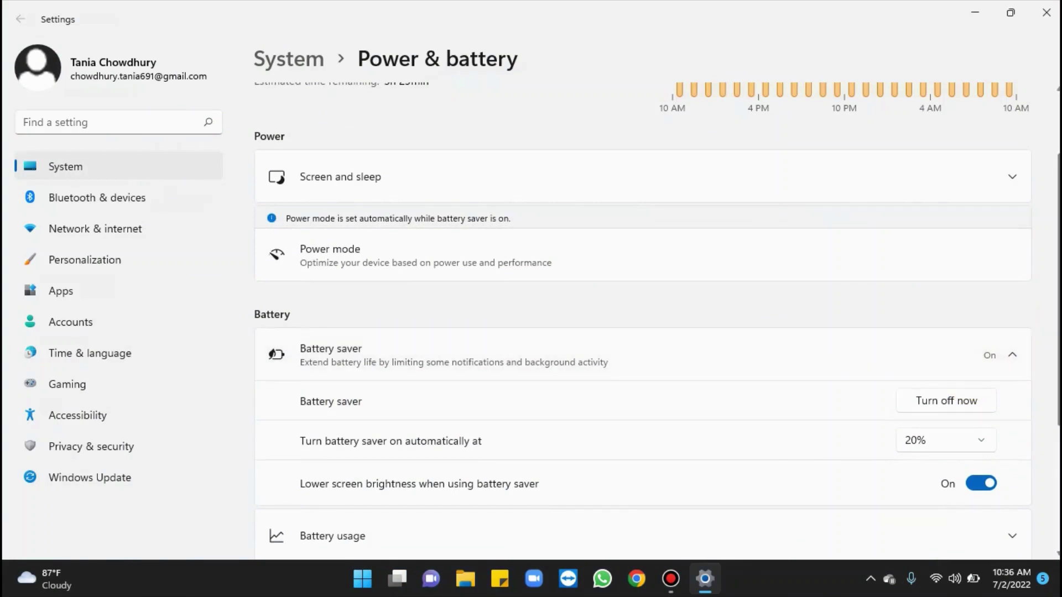
pyautogui.scroll(-2, 567, 381)
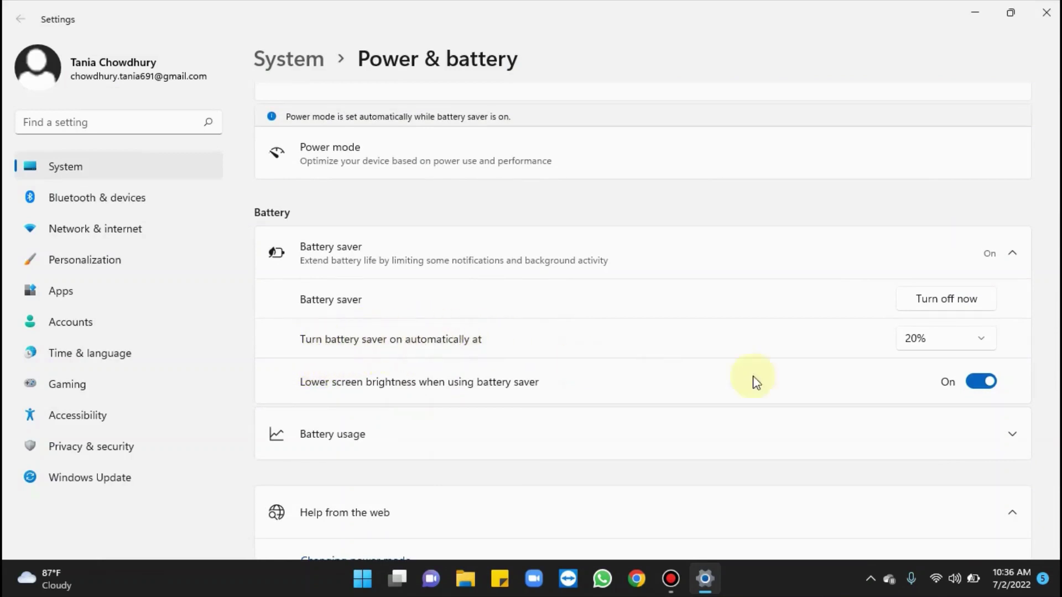
pyautogui.click(980, 338)
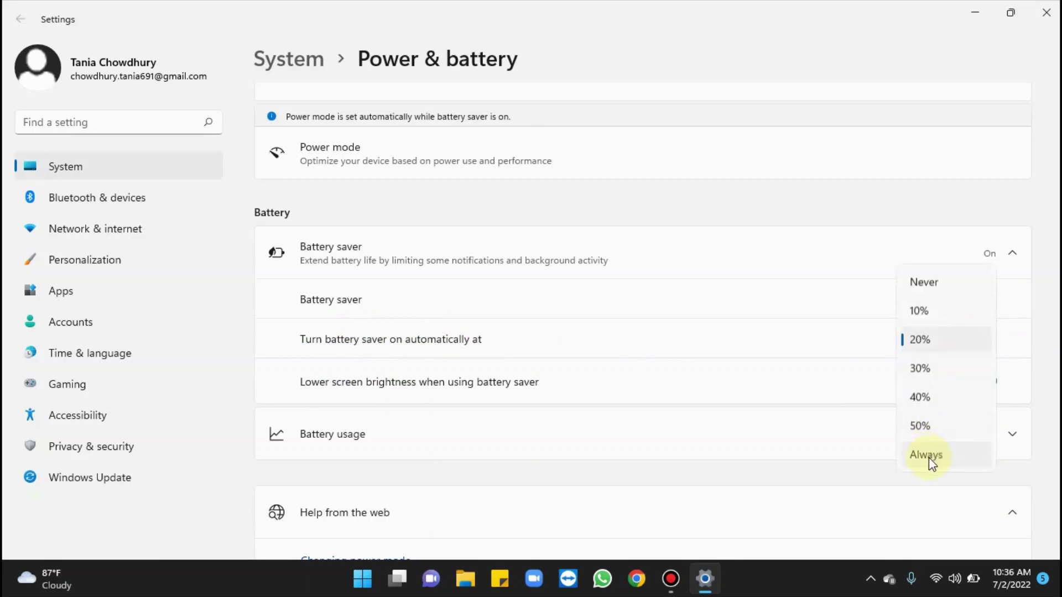
pyautogui.click(929, 457)
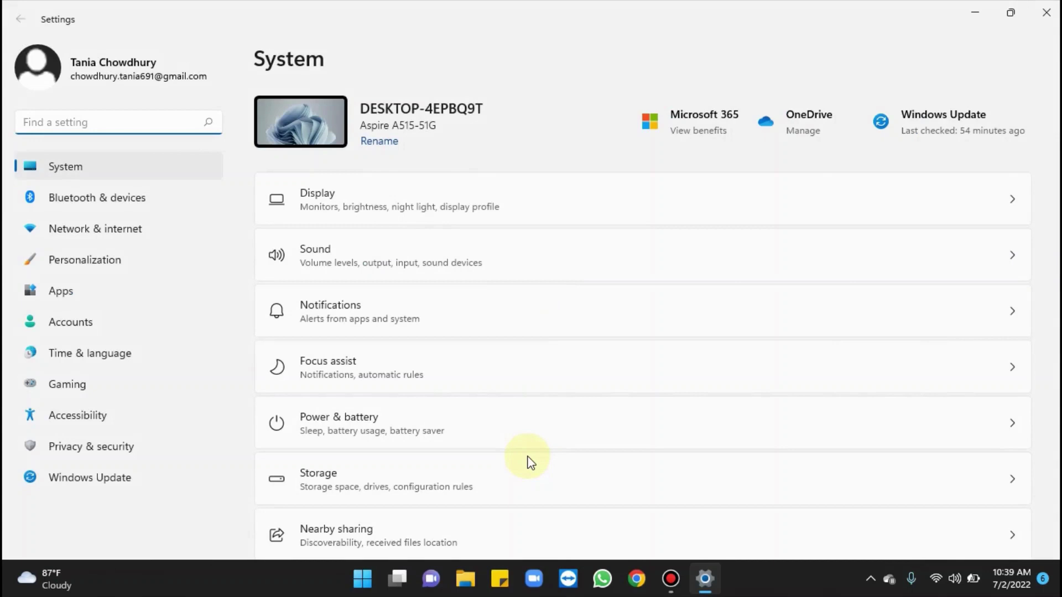
# - On the Windows Update page, choose 'Pause for 5 weeks' so updates pause until 8/6/2022
pyautogui.click(120, 479)
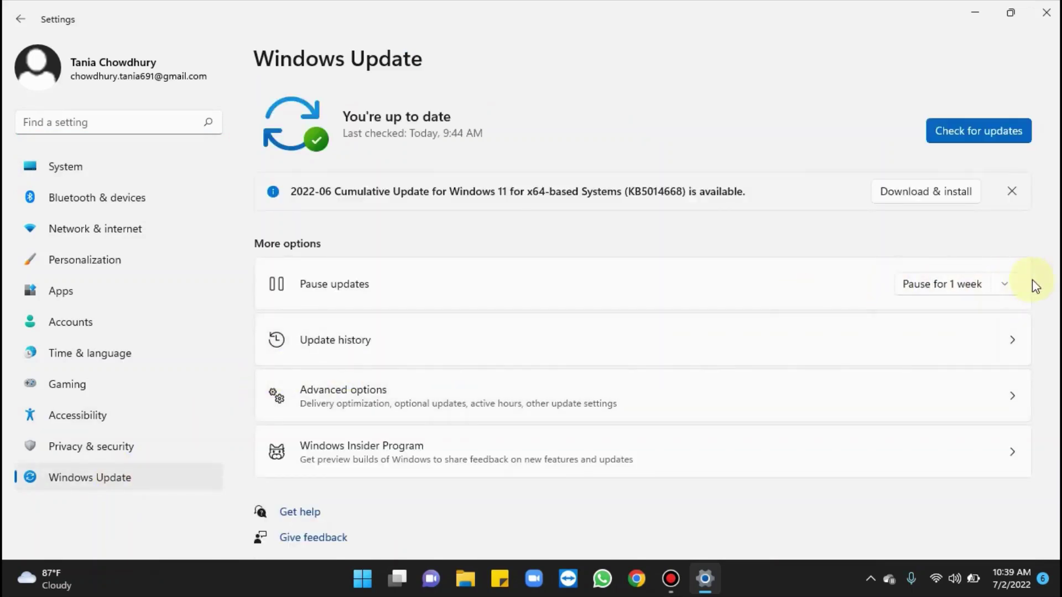
pyautogui.click(1004, 284)
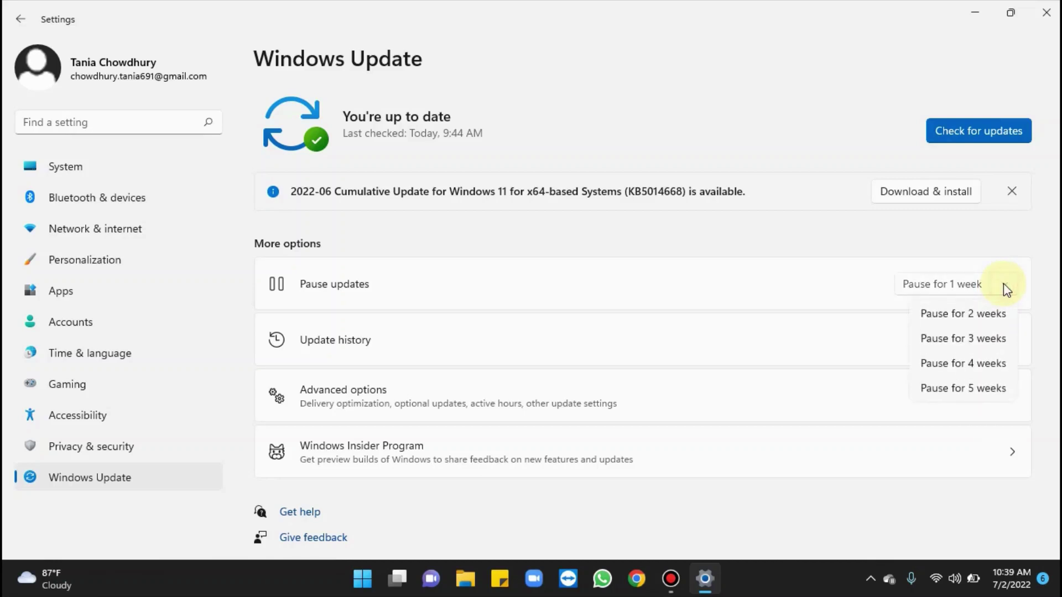
pyautogui.click(969, 388)
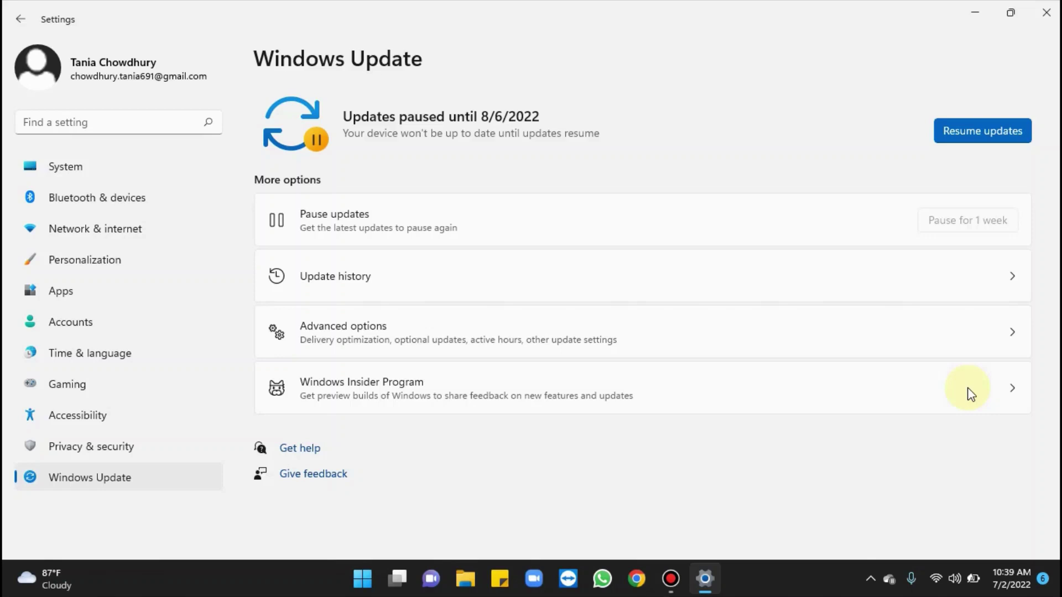
pyautogui.click(1047, 12)
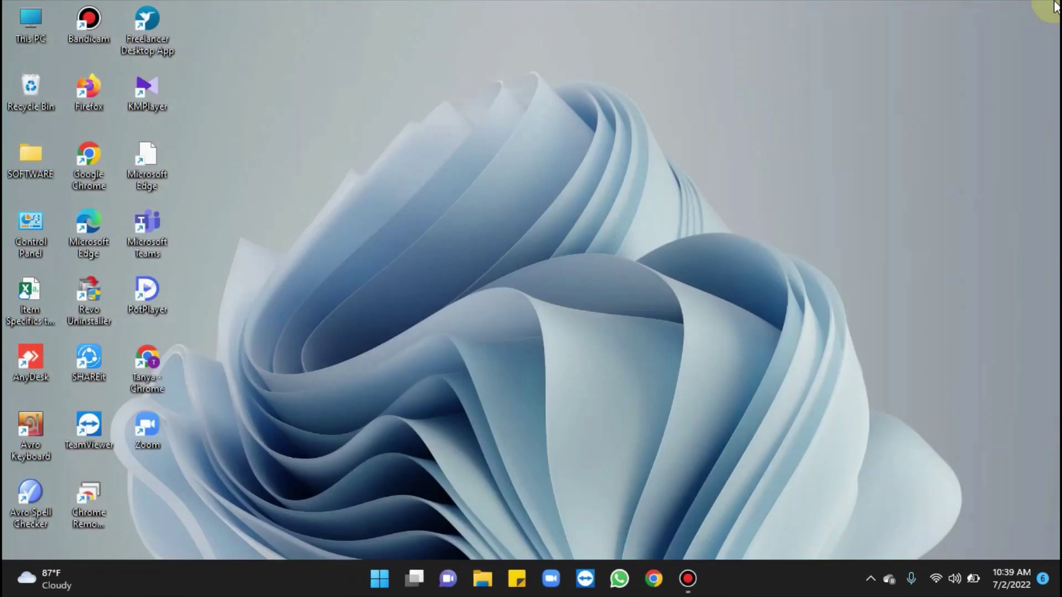